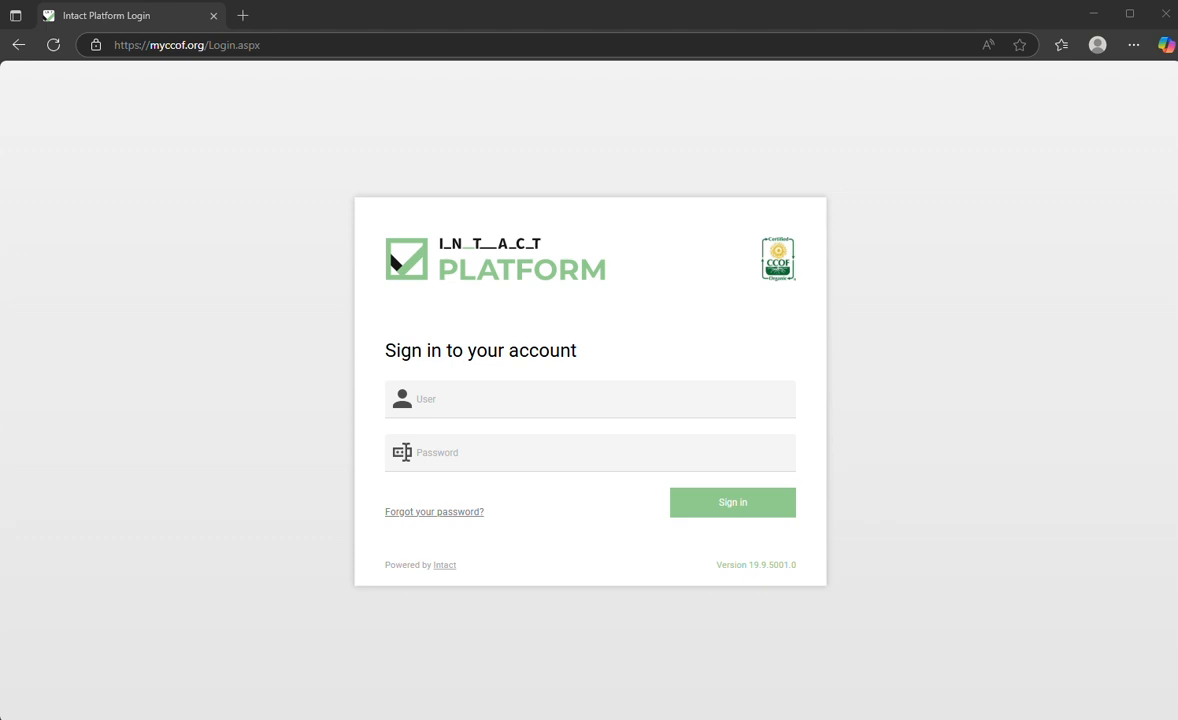
click(337, 44)
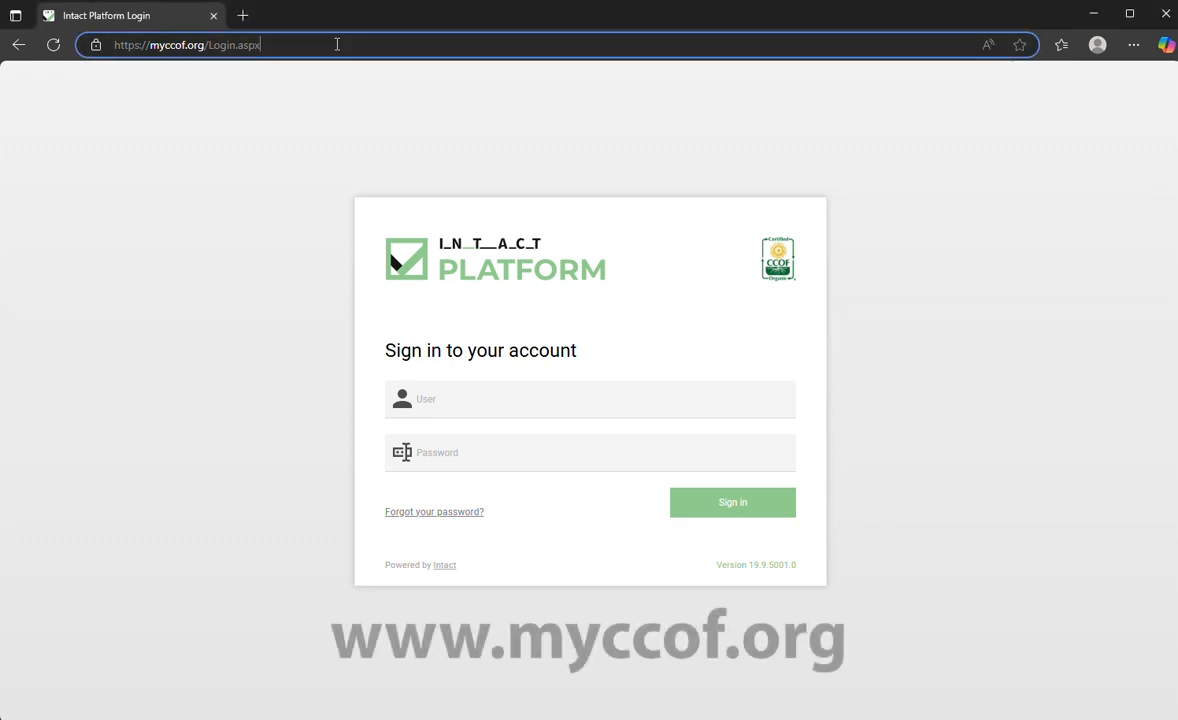
click(508, 402)
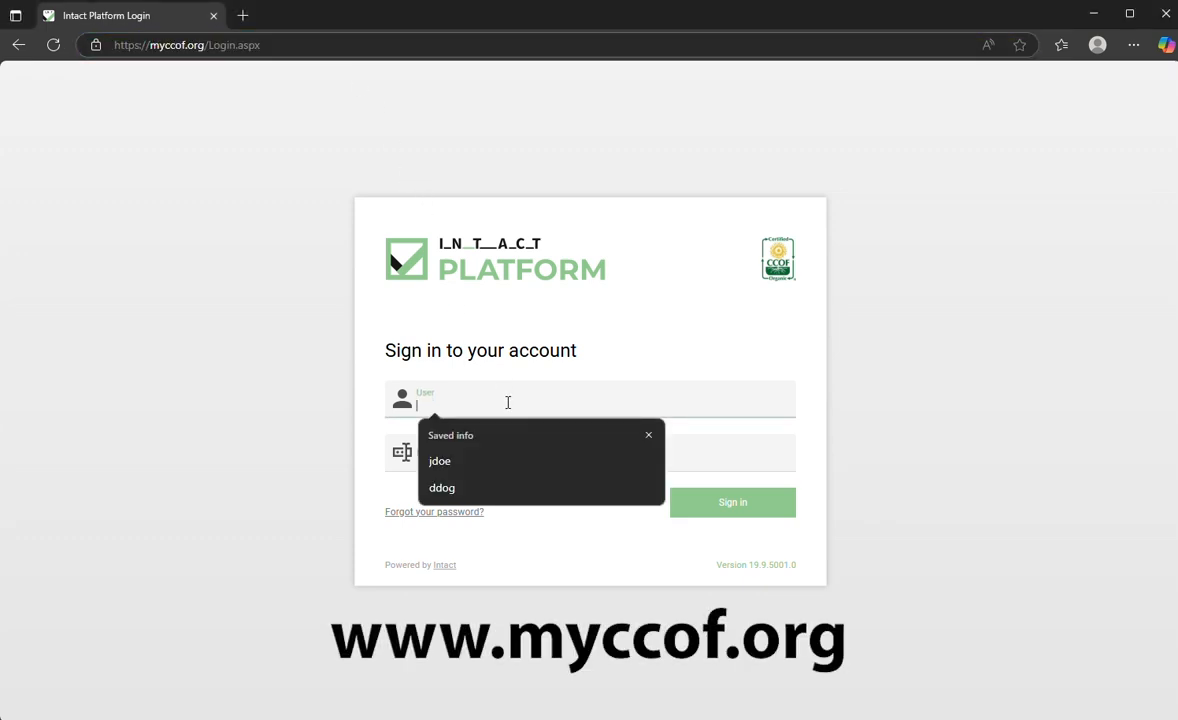
click(495, 464)
click(495, 453)
text(••)
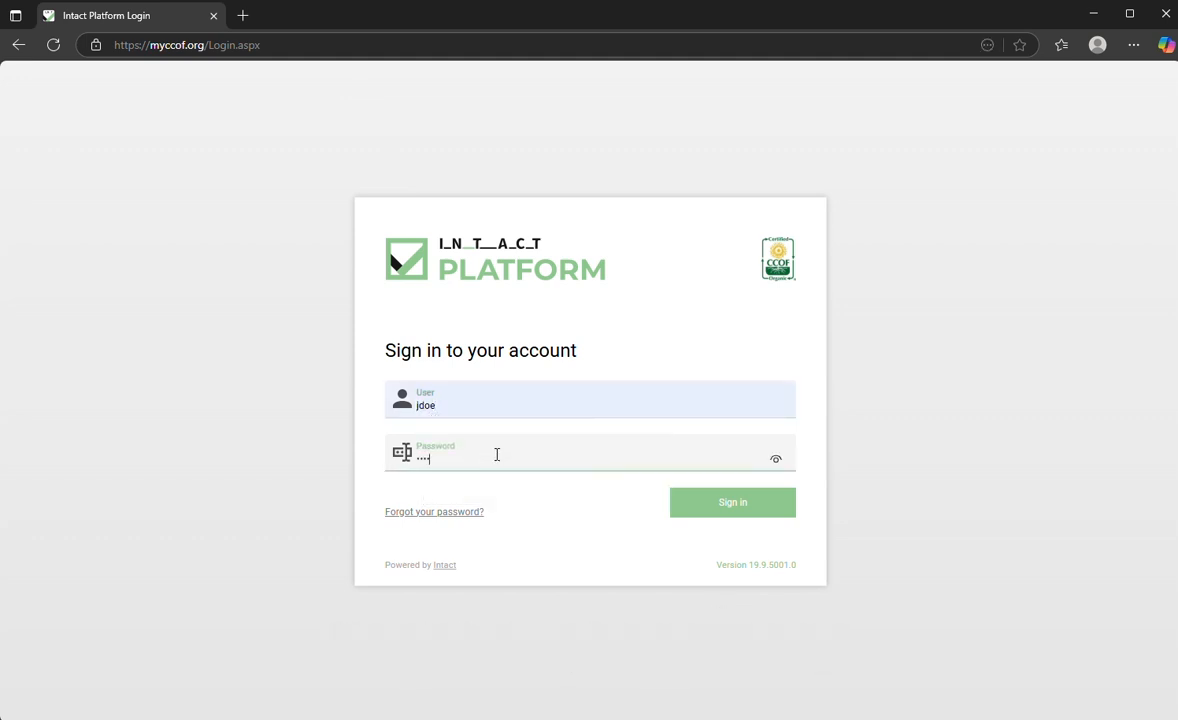
text(••)
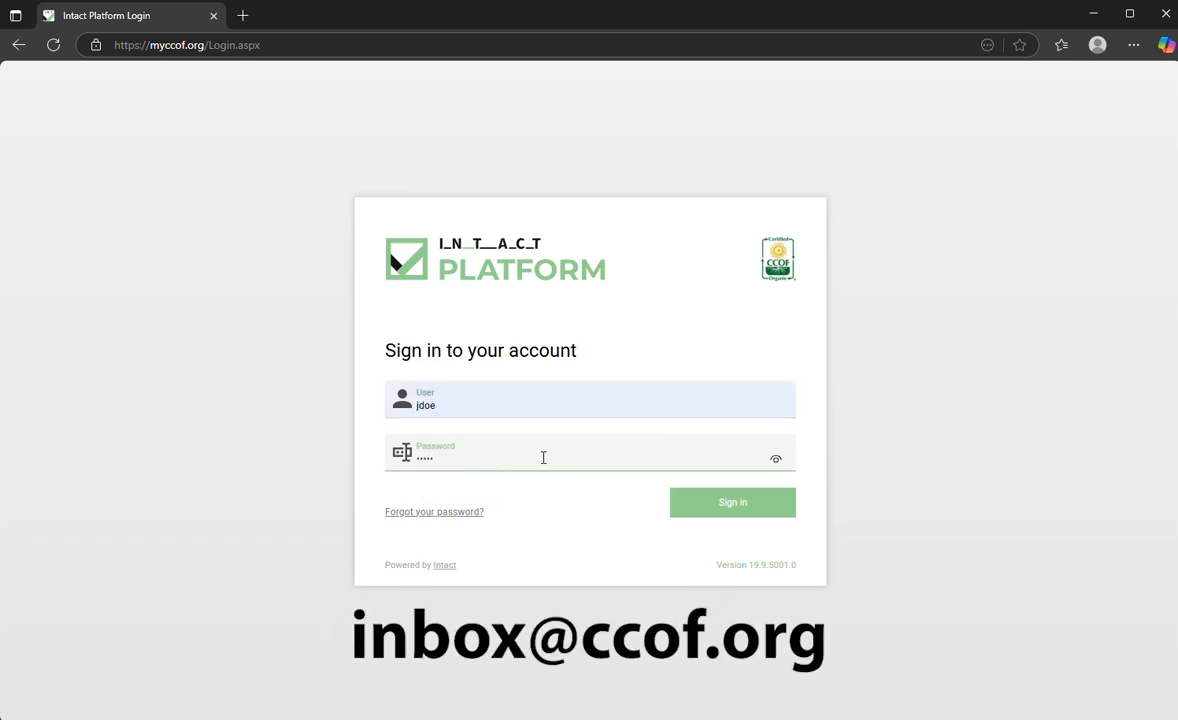
click(697, 512)
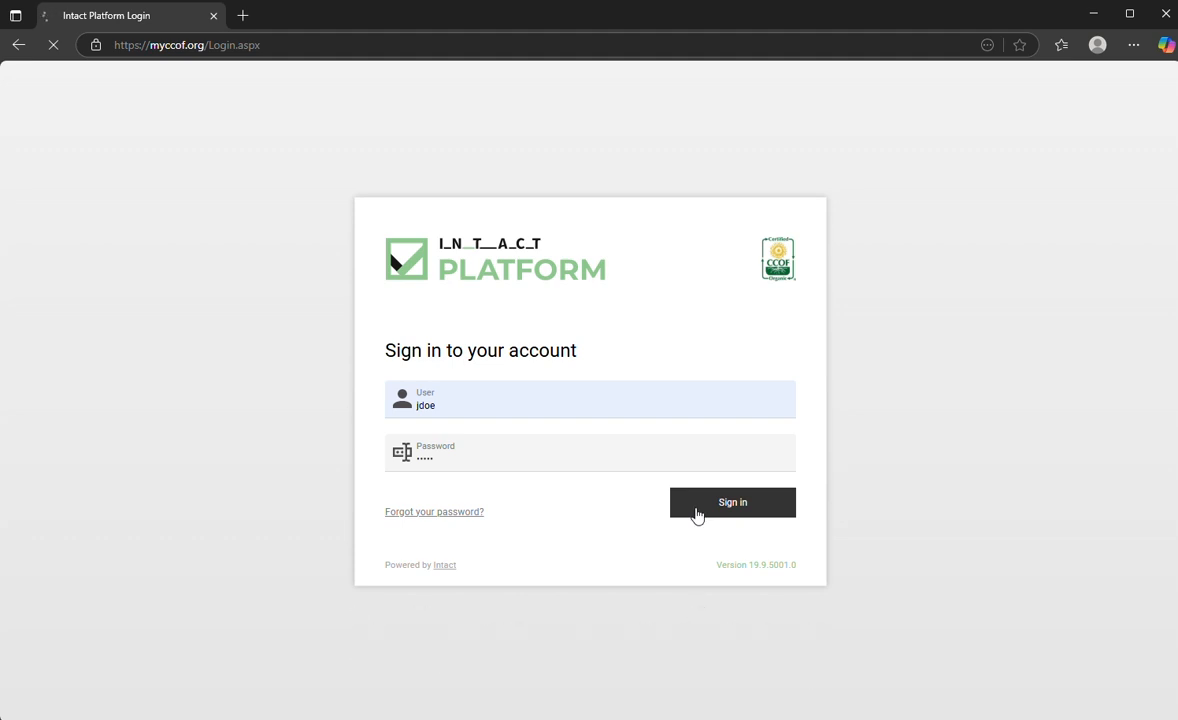
Step: Scroll through the CCOF Dashboard showing 3 requested action items, then back to the top
scroll(697, 511, down, 5)
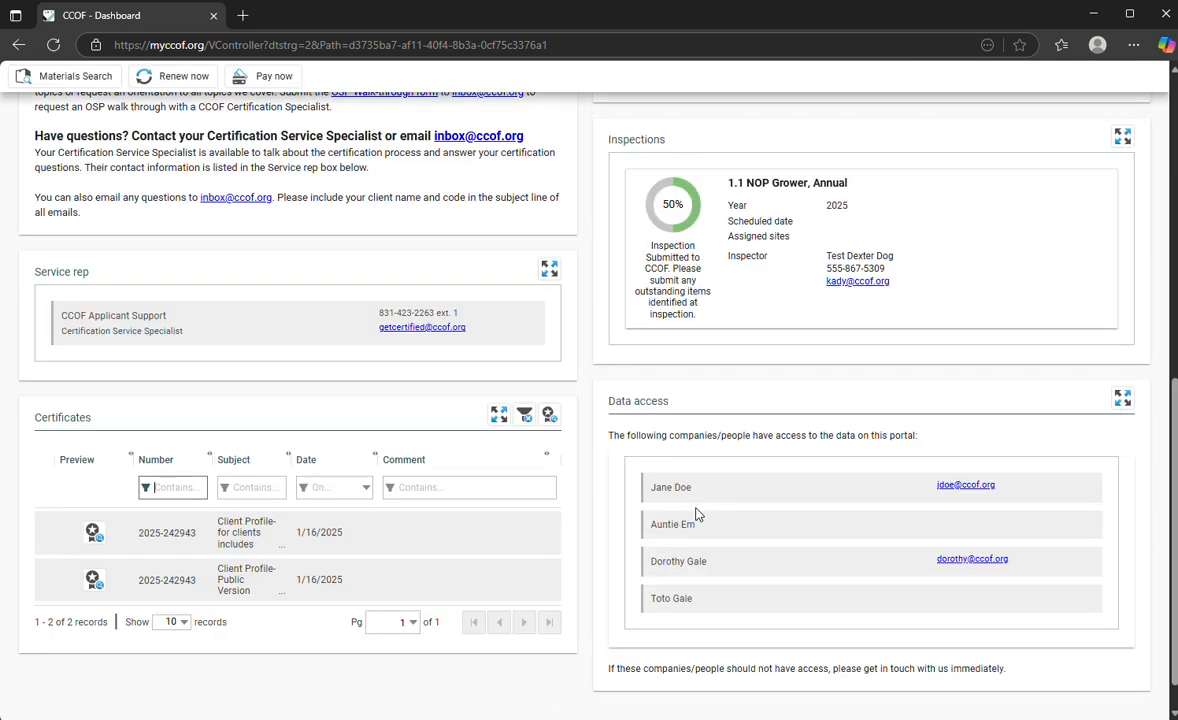
scroll(697, 511, up, 5)
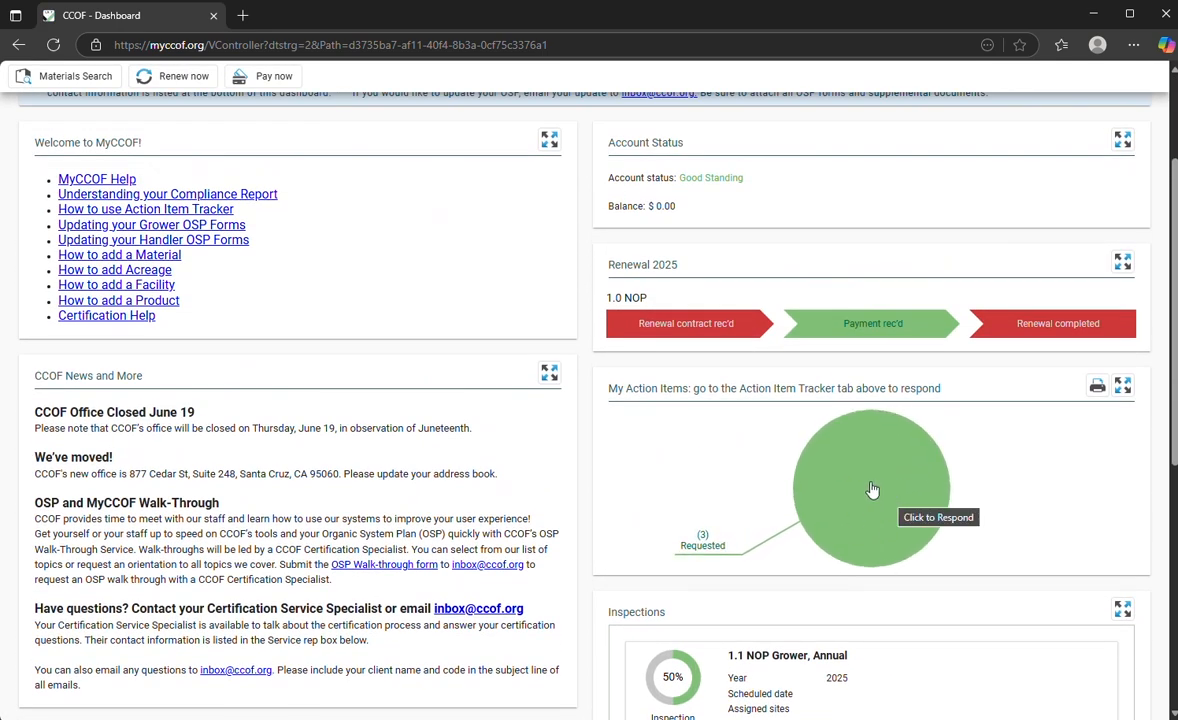
scroll(155, 375, up, 3)
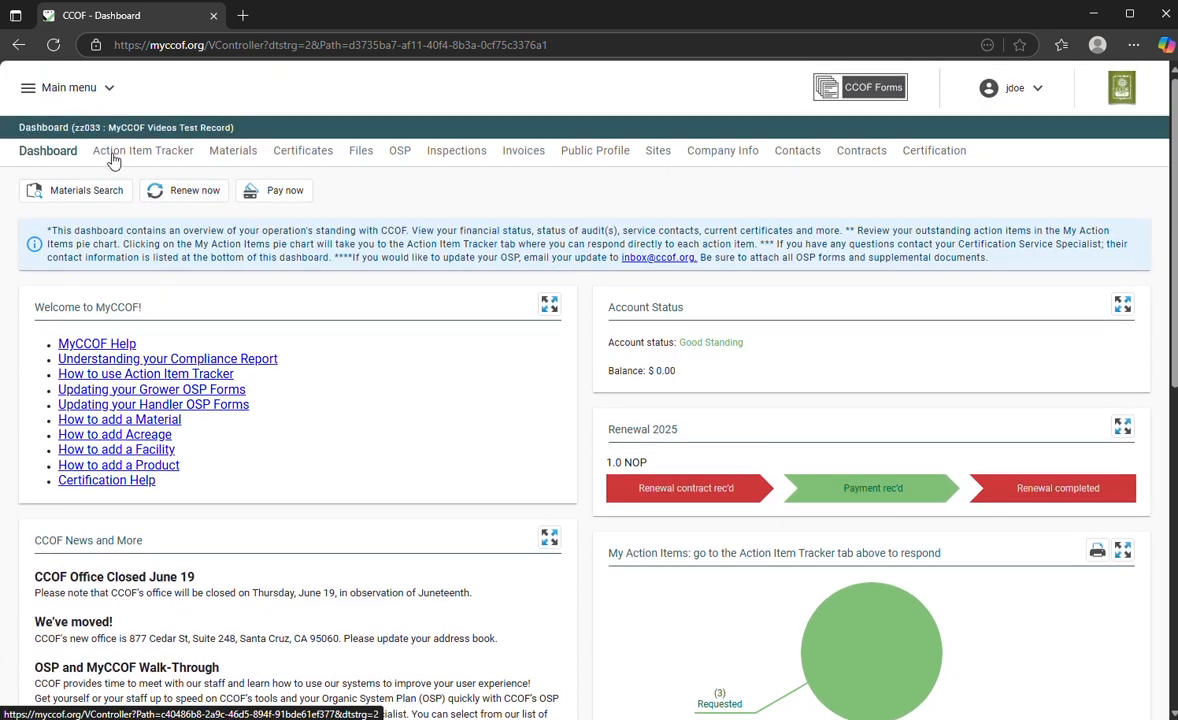
Step: In the Action Item Tracker, review My Updates, Open and Closed Items, then show My Action Items
click(163, 163)
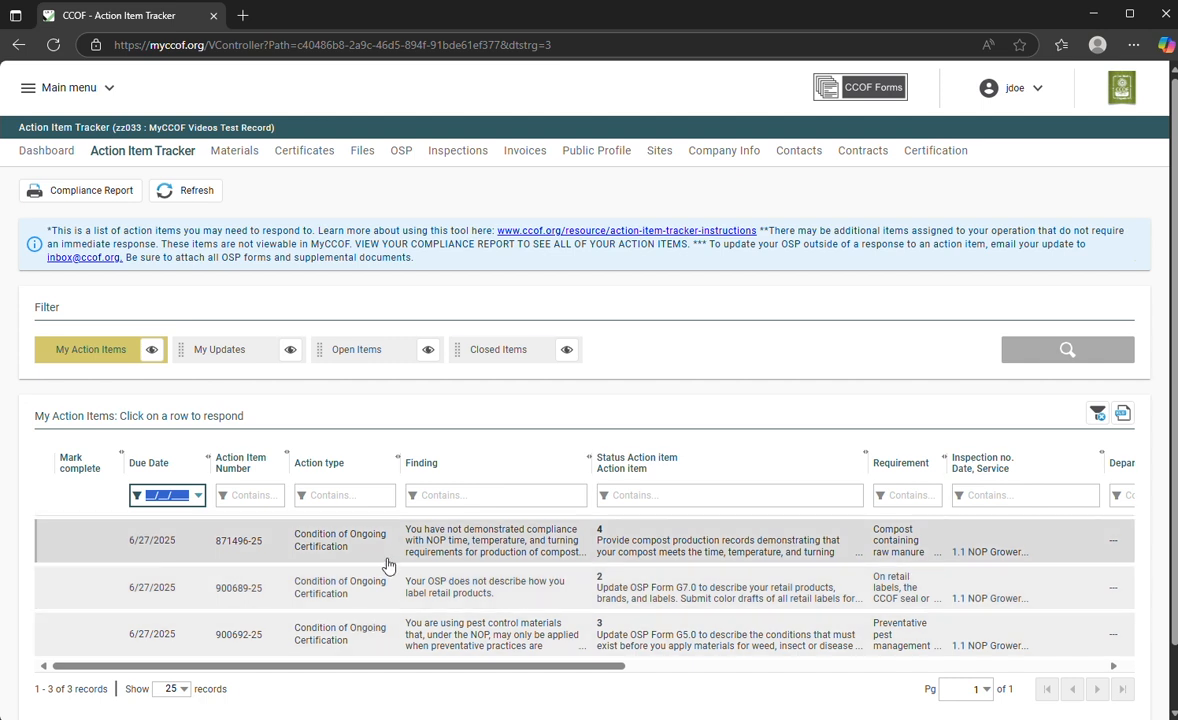
click(245, 349)
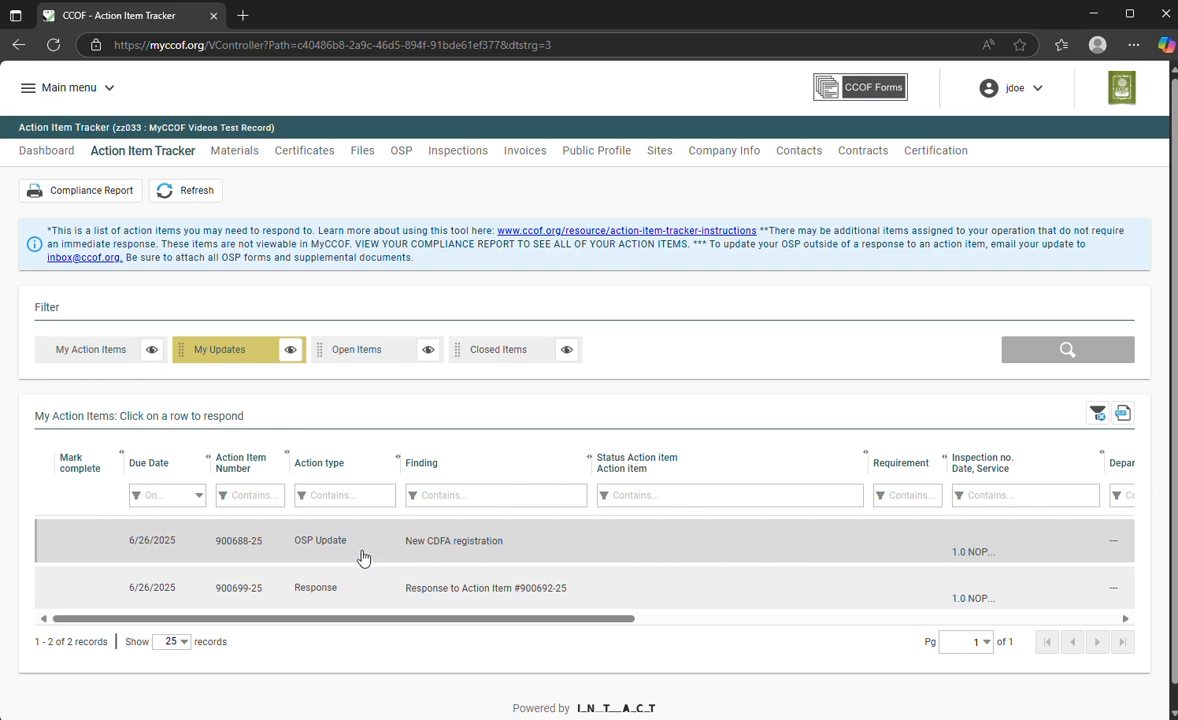
click(362, 354)
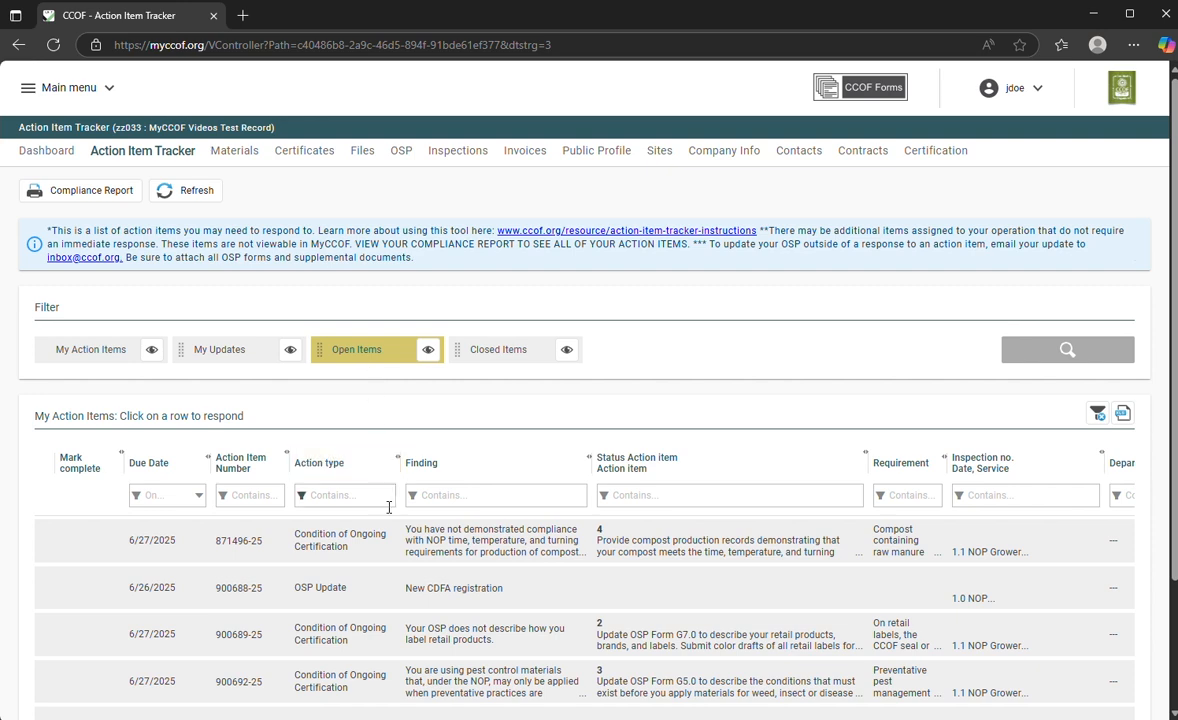
scroll(389, 520, down, 1)
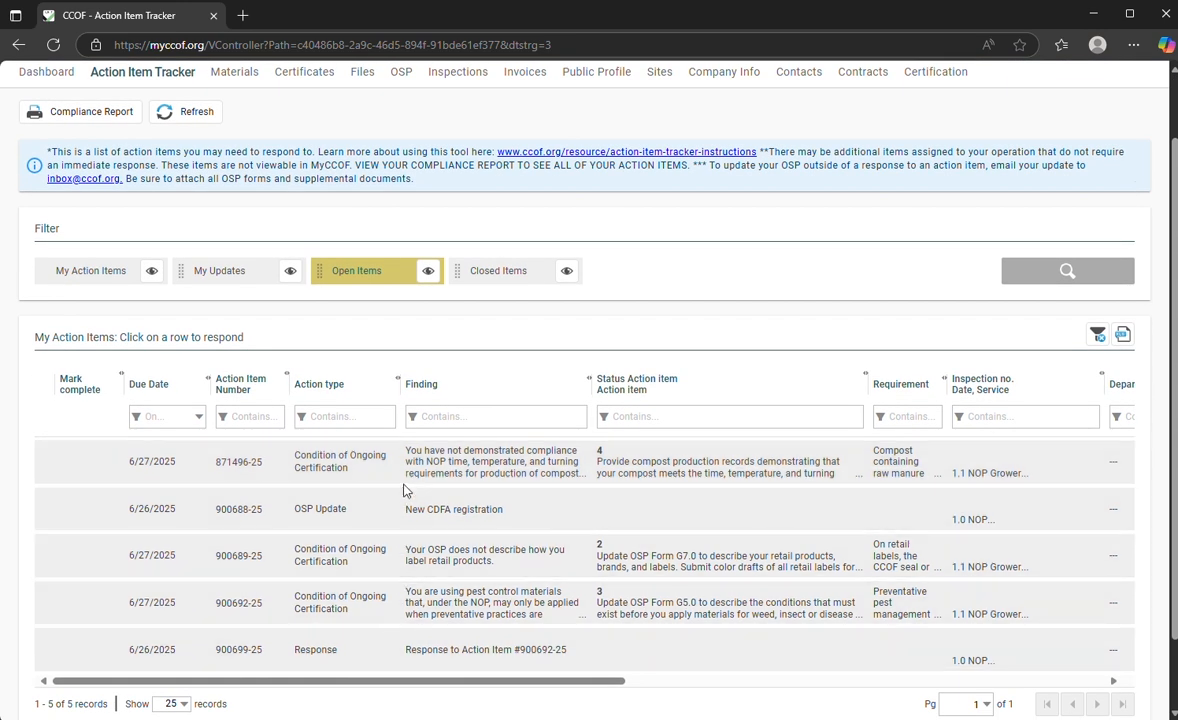
click(489, 282)
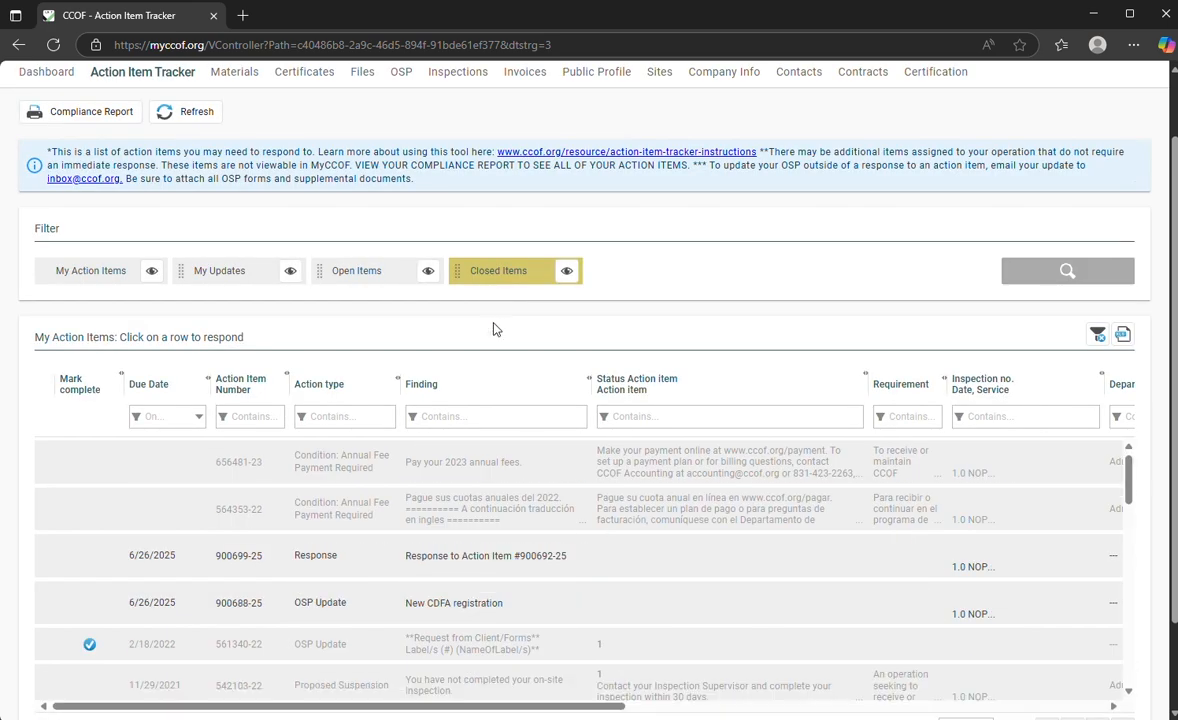
scroll(493, 330, down, 1)
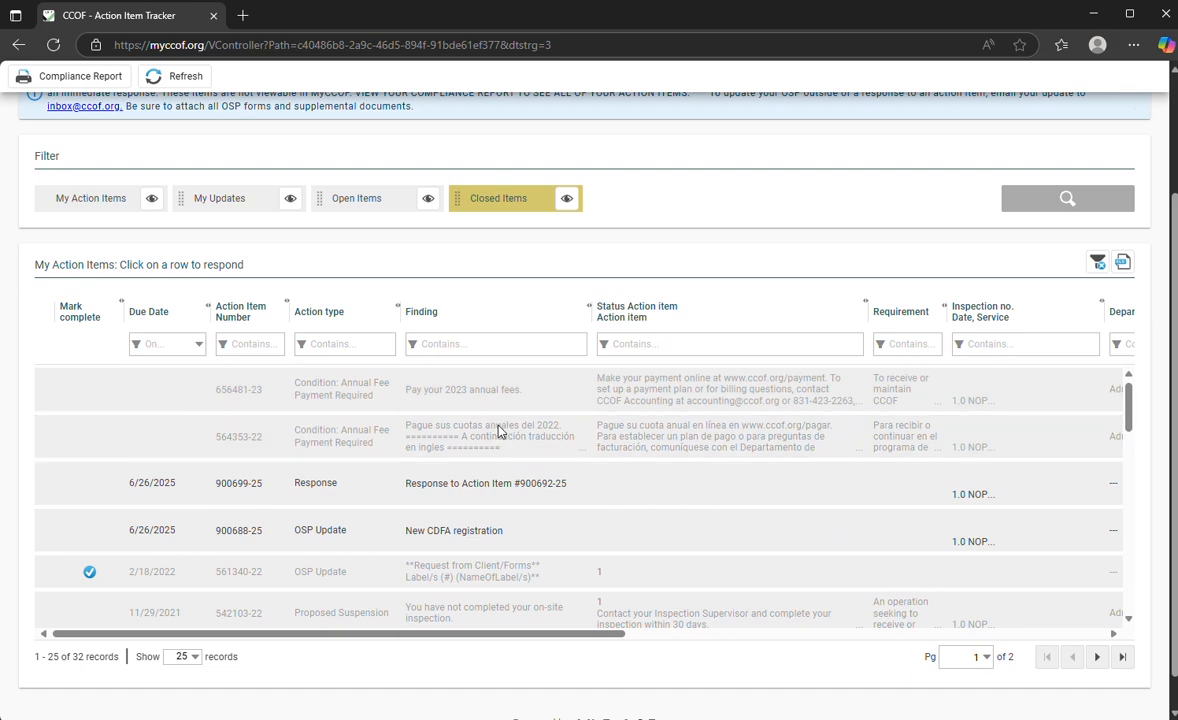
scroll(112, 227, up, 2)
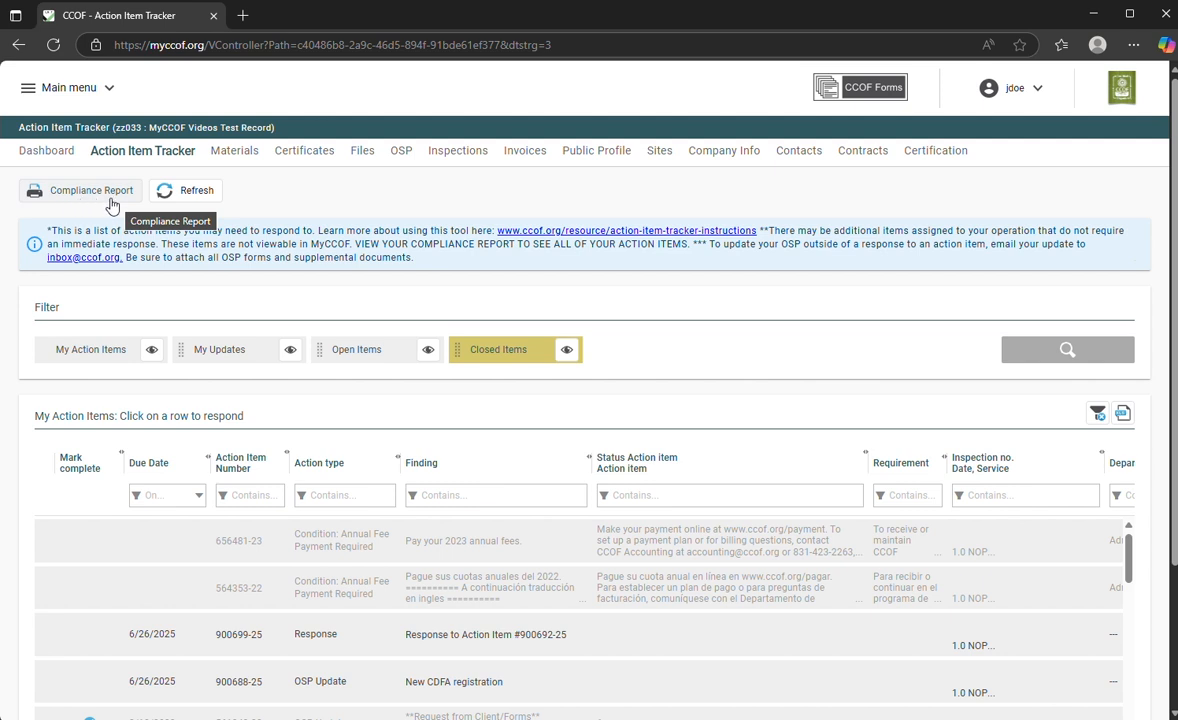
click(52, 350)
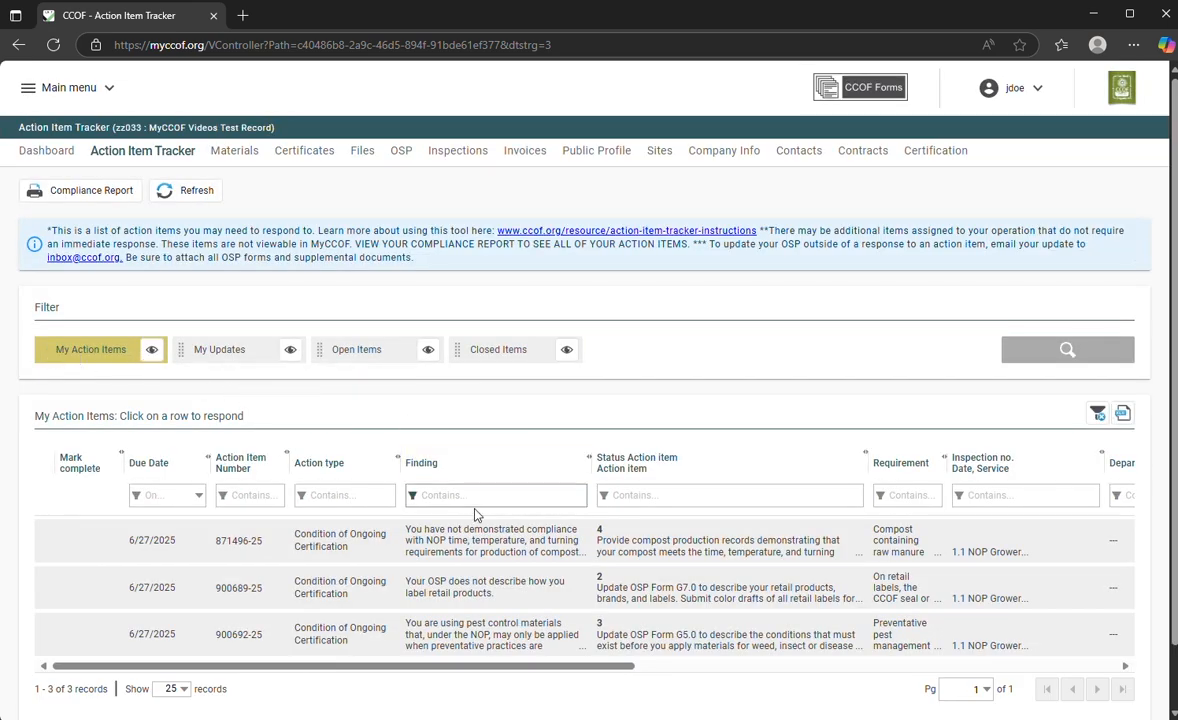
click(475, 553)
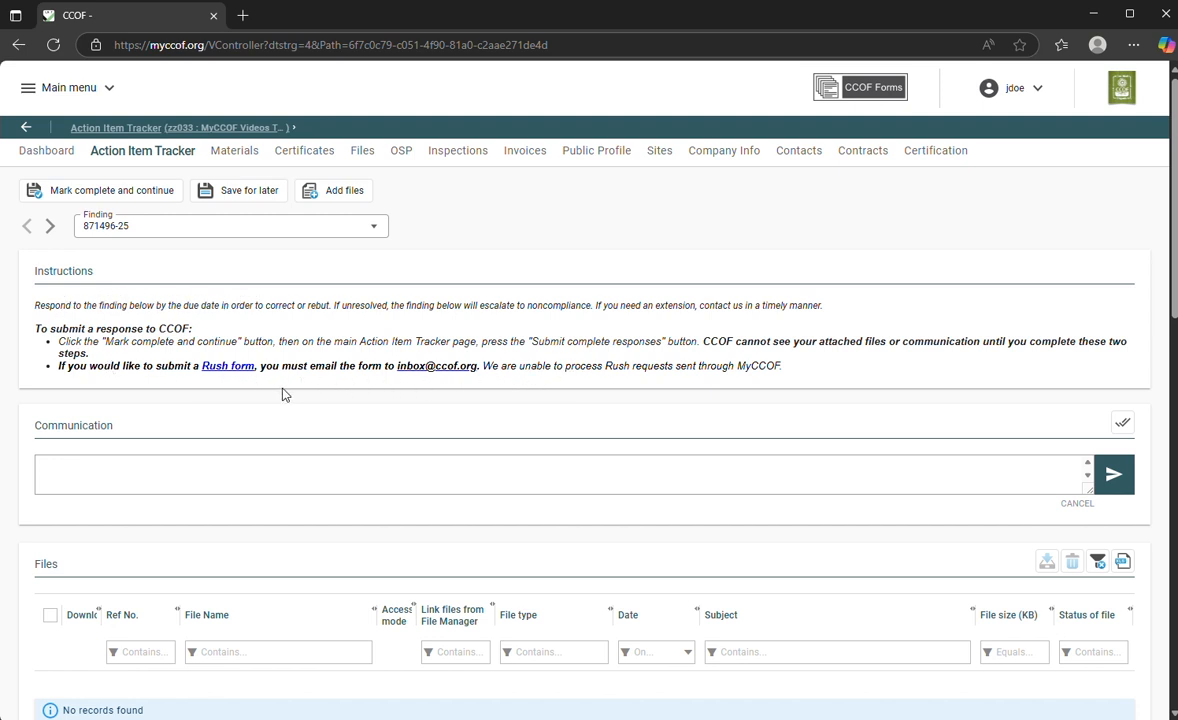
scroll(250, 370, down, 2)
scroll(228, 392, down, 5)
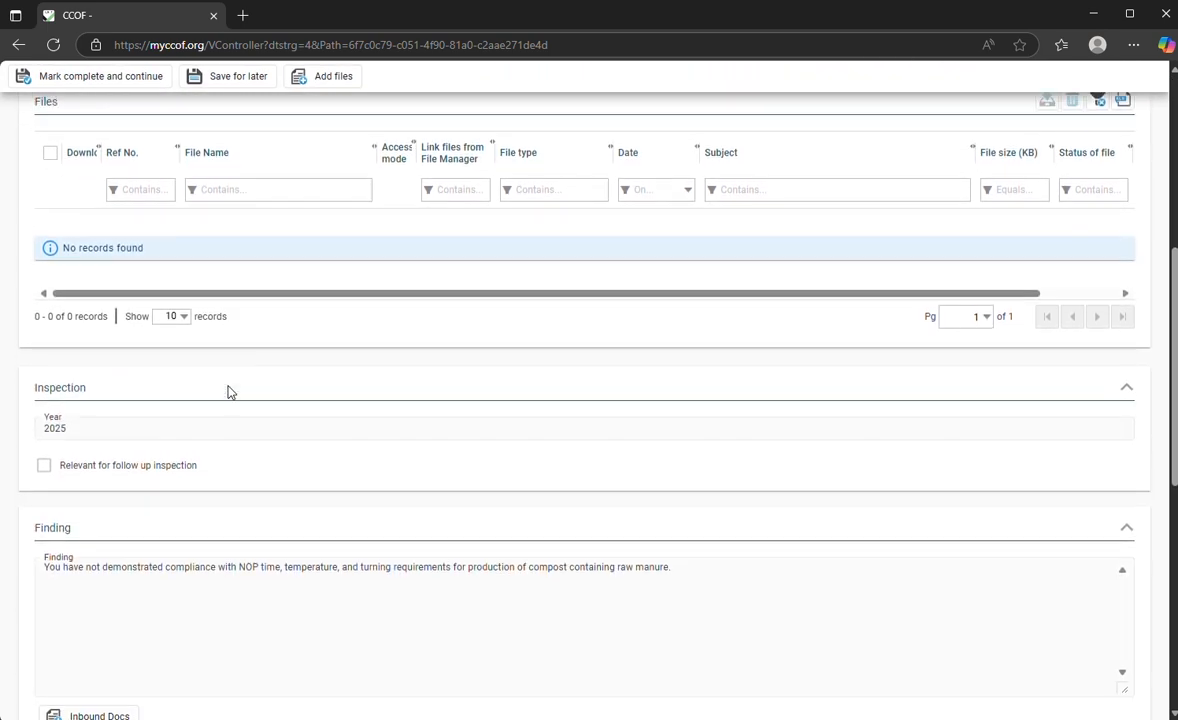
drag(76, 378, 30, 383)
click(88, 398)
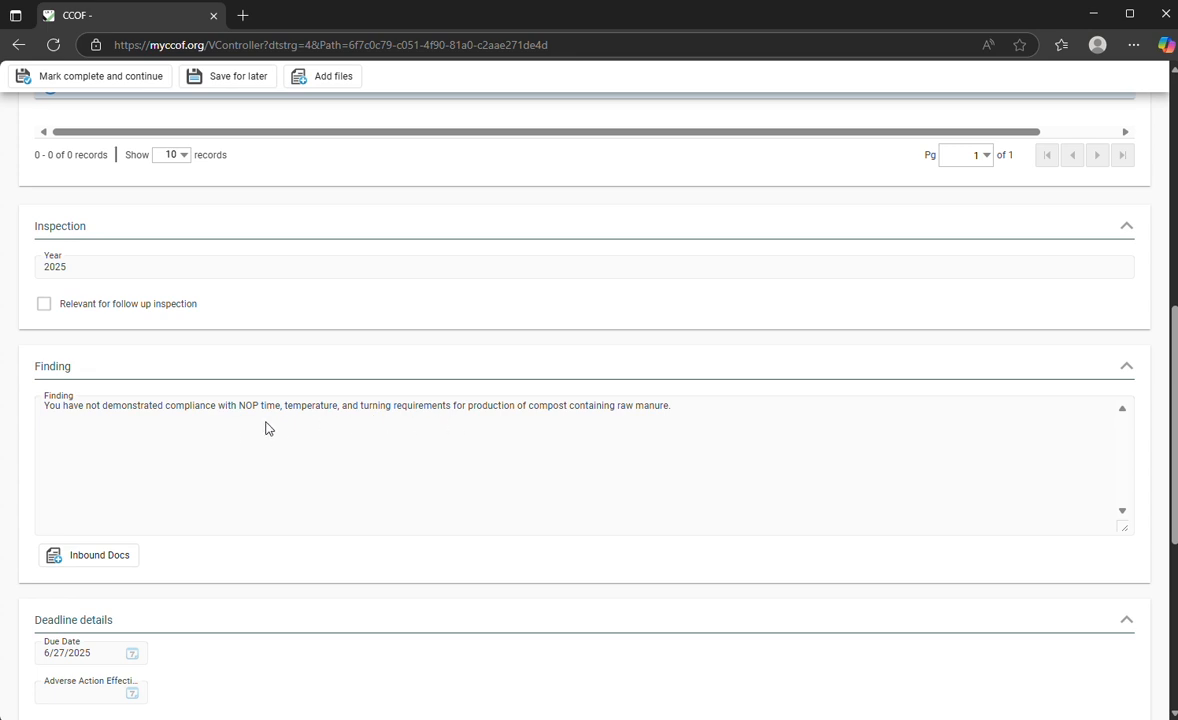
scroll(113, 436, down, 5)
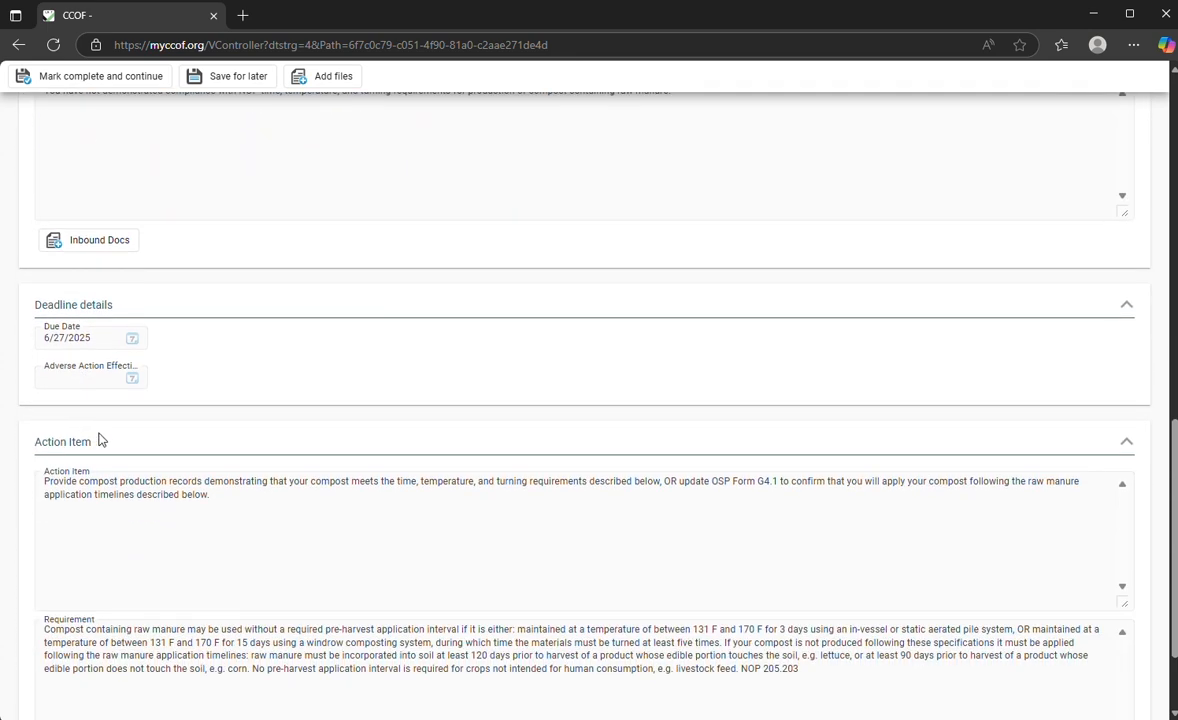
drag(99, 441, 21, 446)
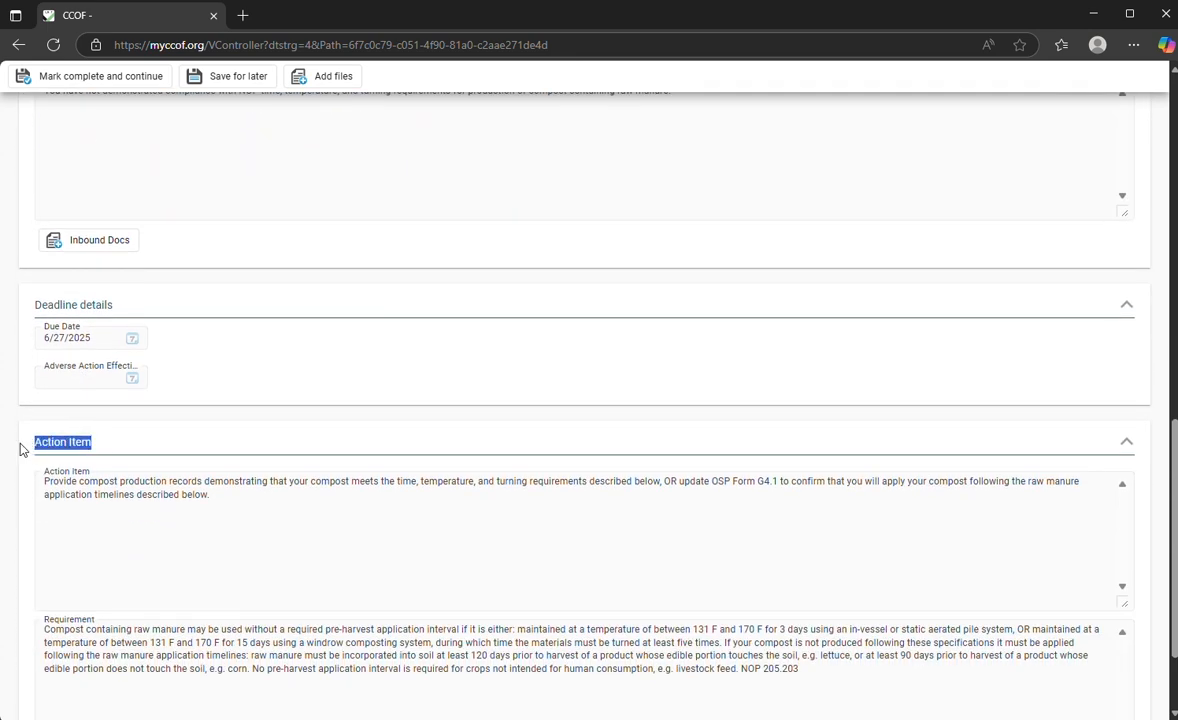
click(207, 494)
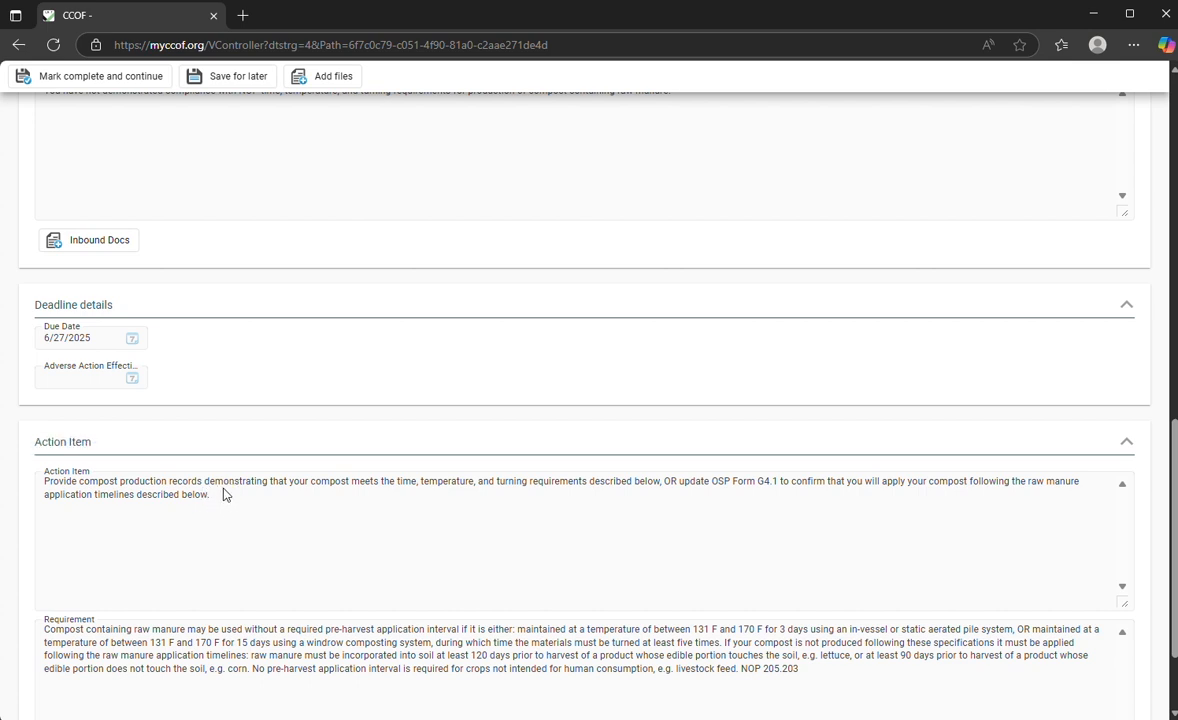
scroll(224, 494, down, 2)
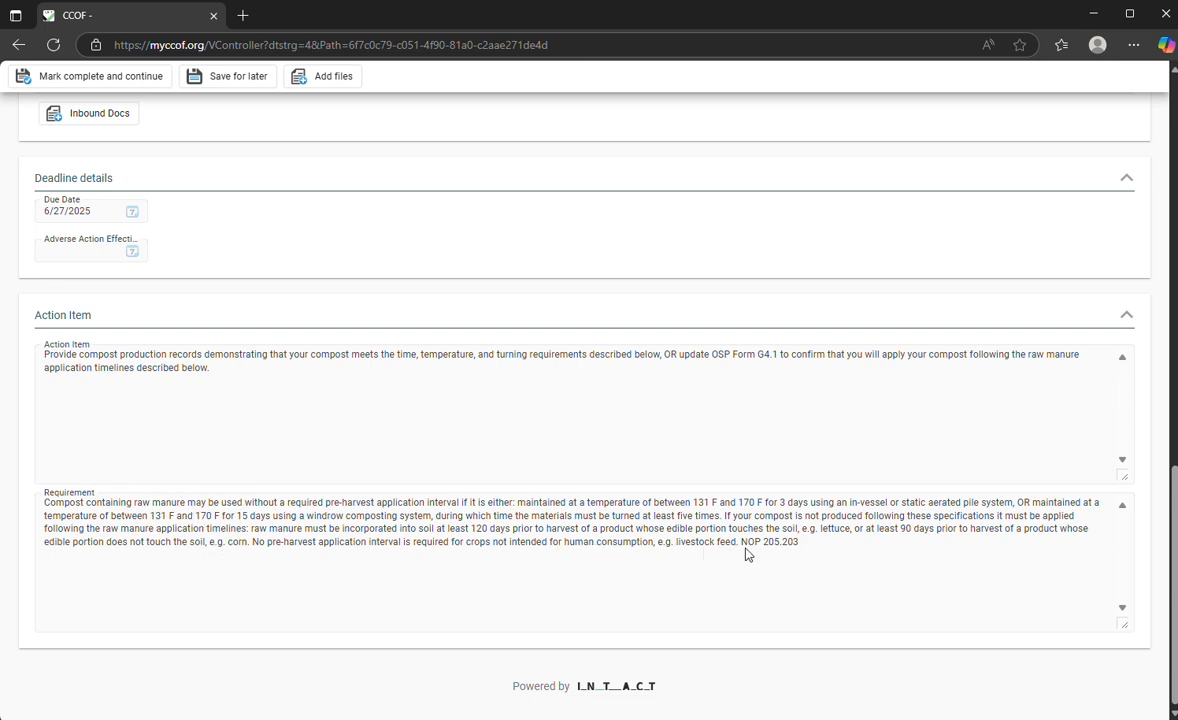
scroll(745, 554, up, 7)
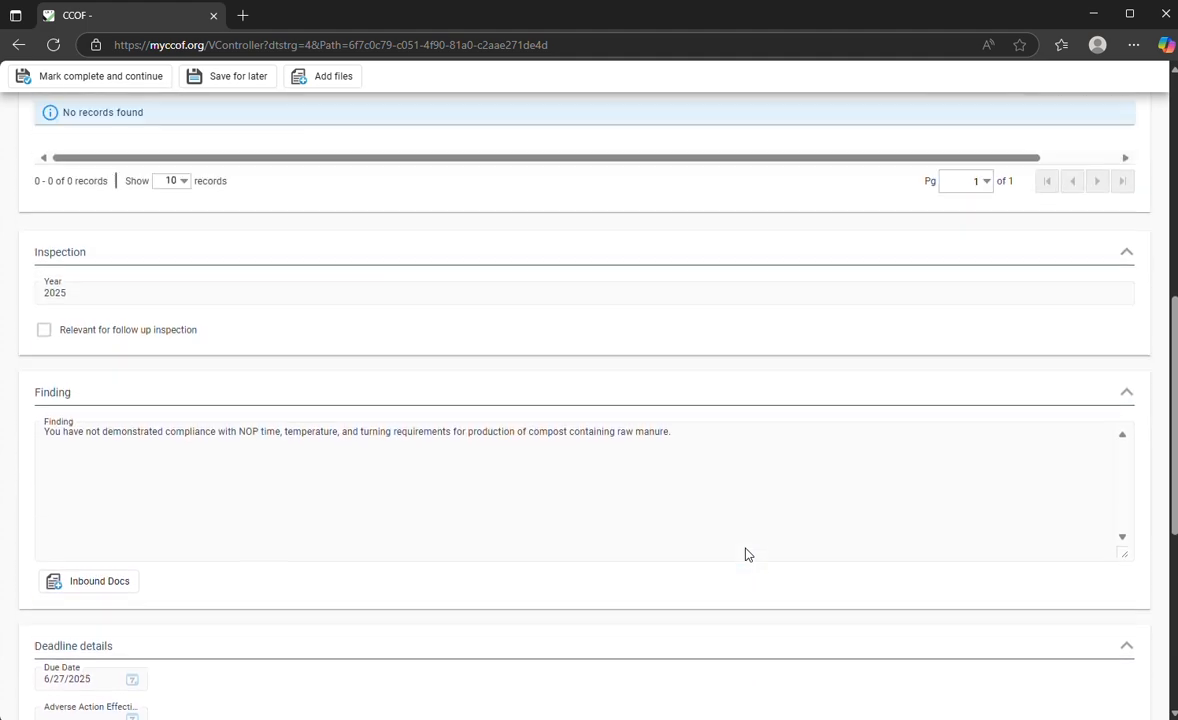
scroll(745, 554, up, 6)
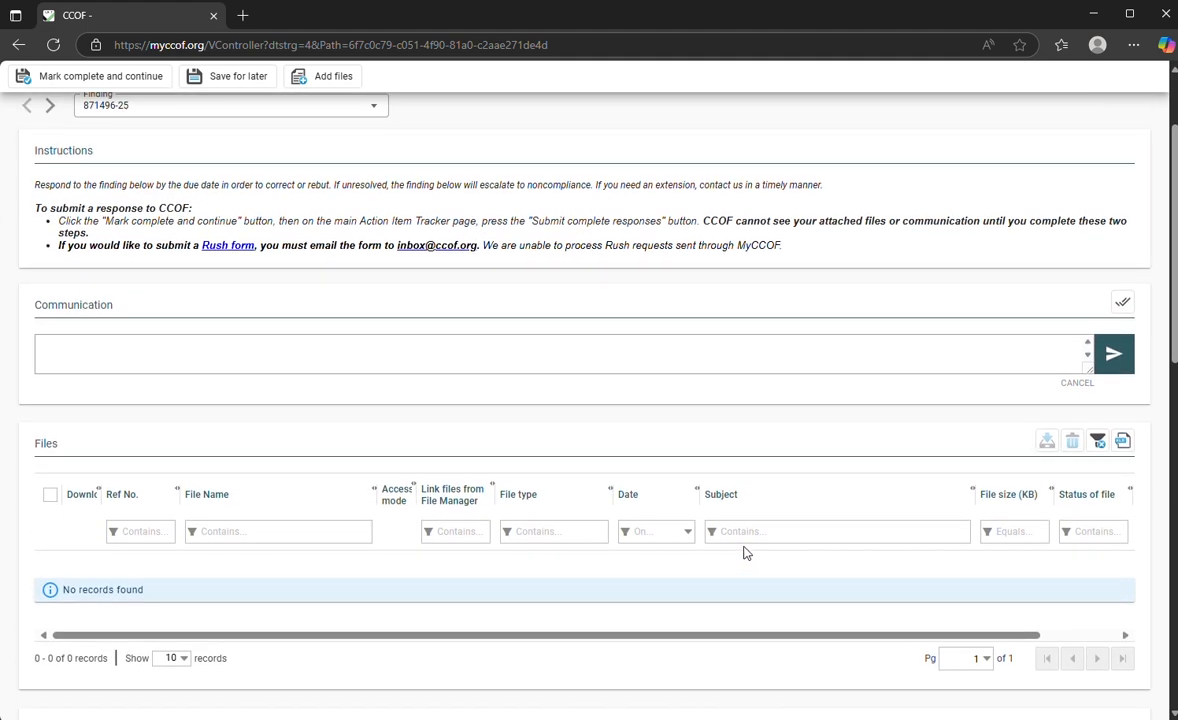
click(548, 342)
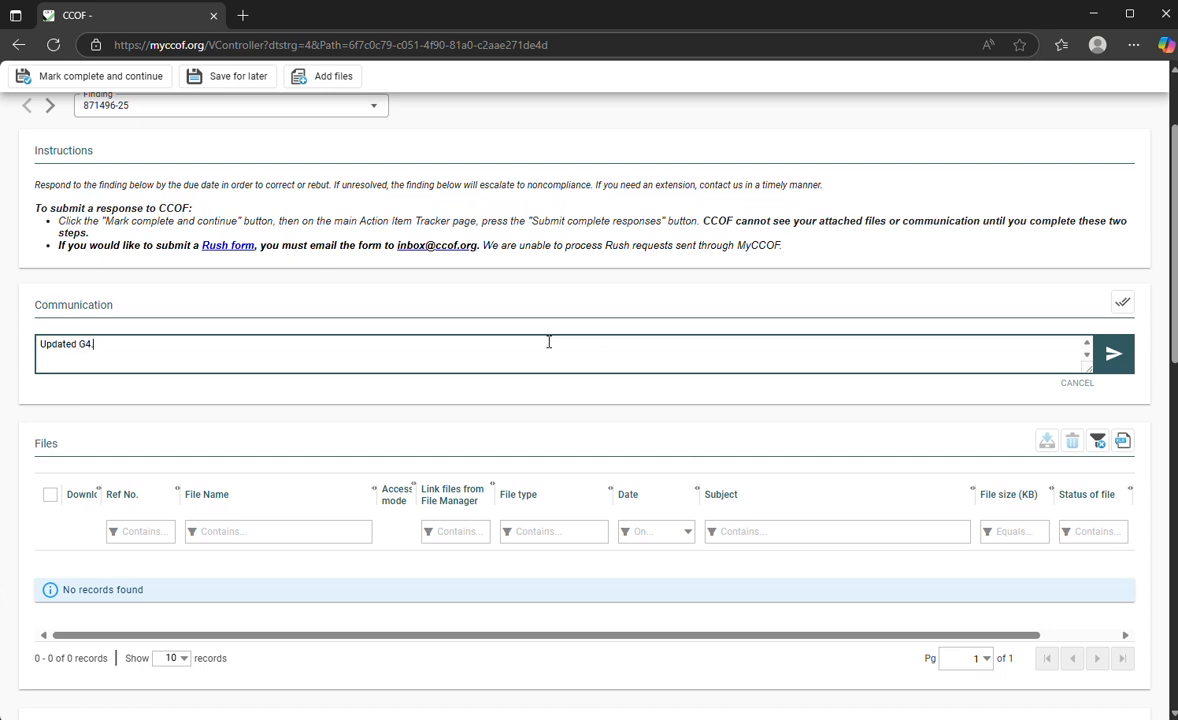
text(Updated G4.1 attached)
click(1118, 362)
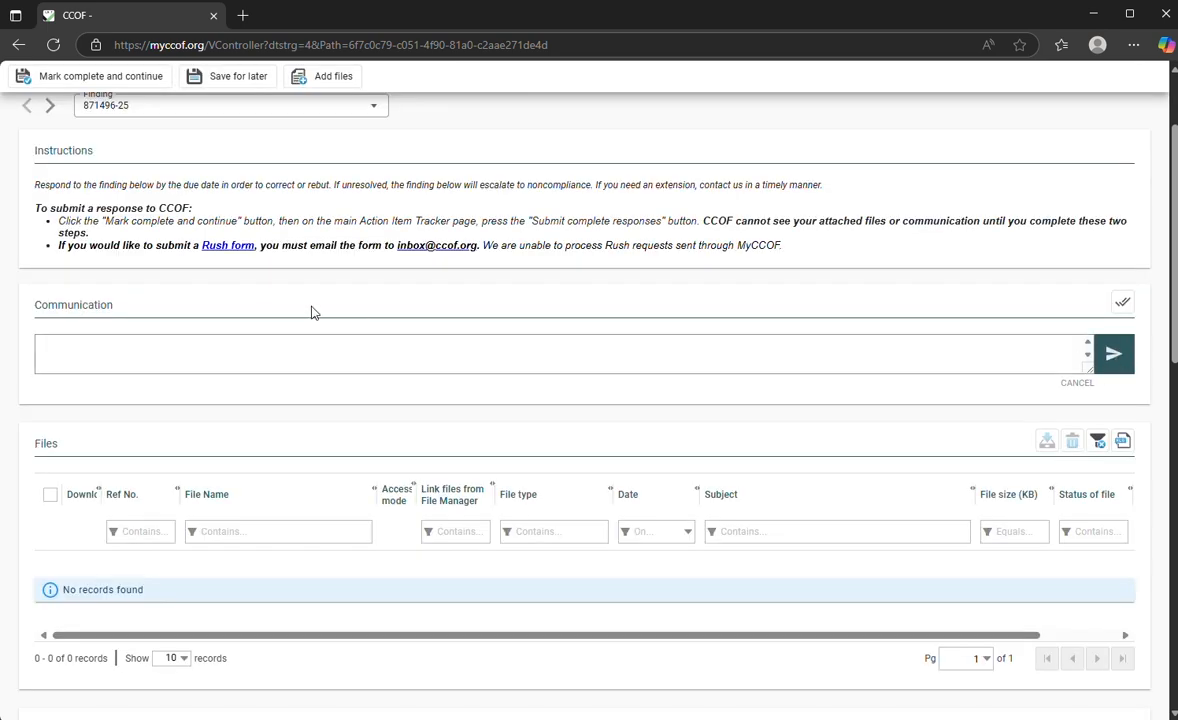
scroll(310, 311, up, 2)
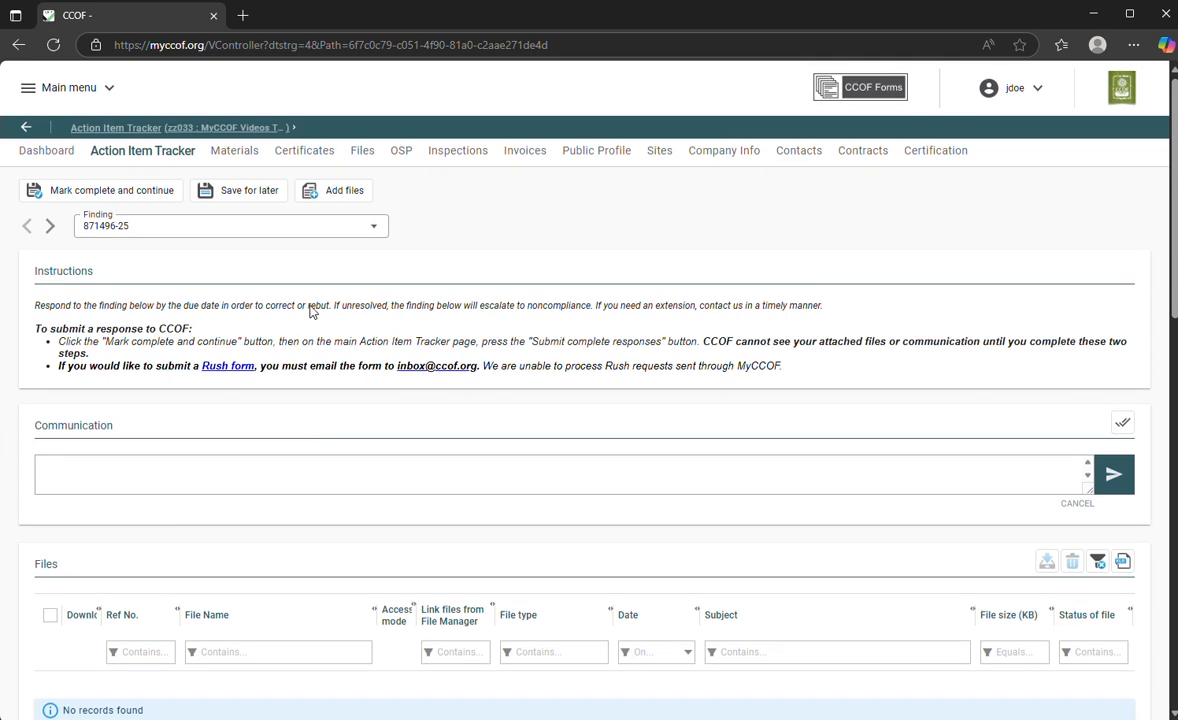
Step: Upload G4.1 Compost and Manure.docx from Documents as an Action Item Document
click(326, 196)
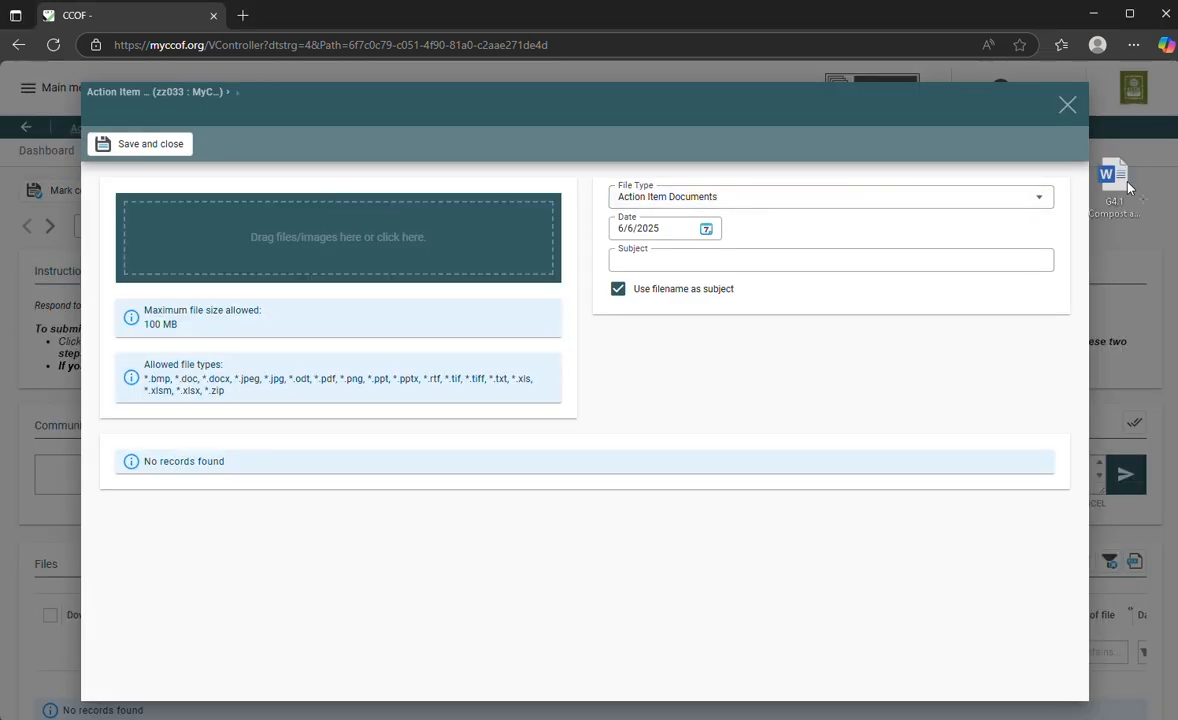
drag(1040, 176, 1177, 250)
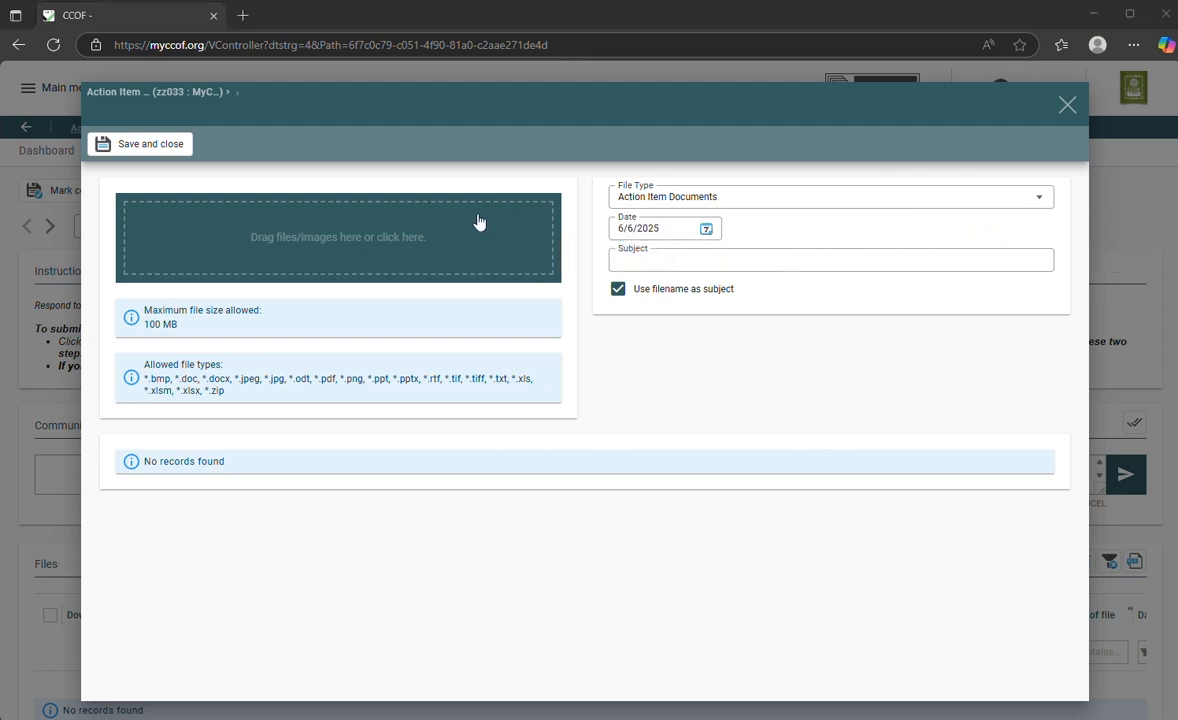
click(310, 231)
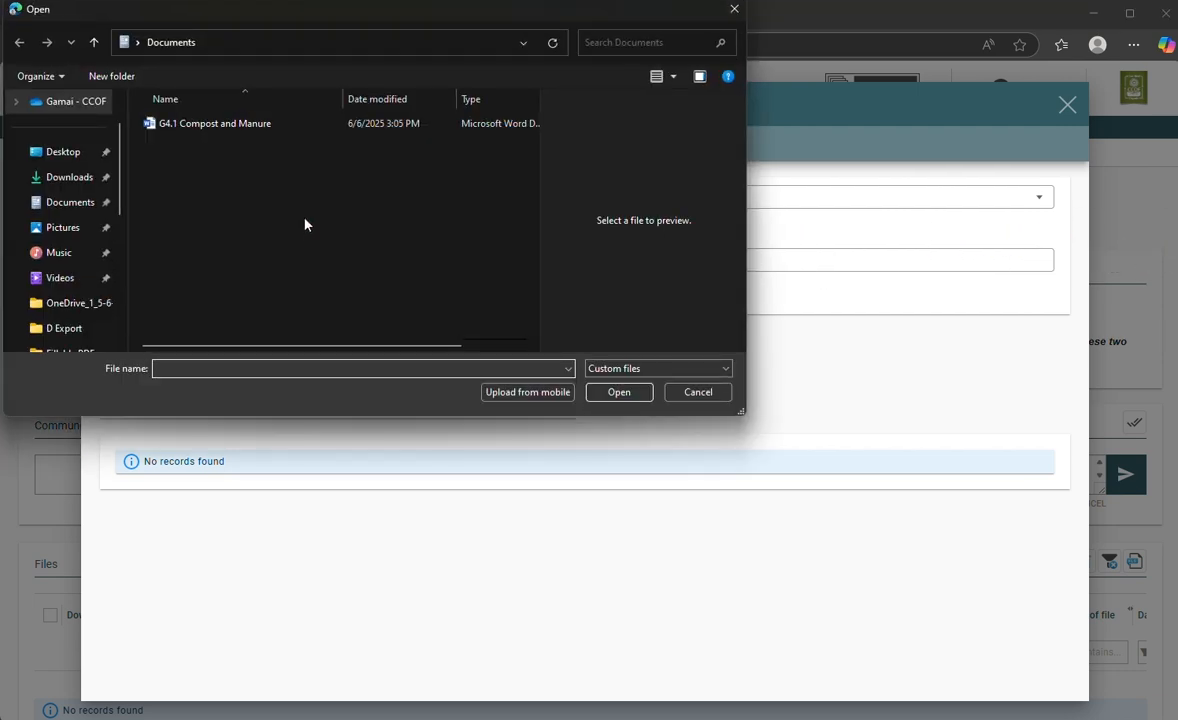
double_click(216, 123)
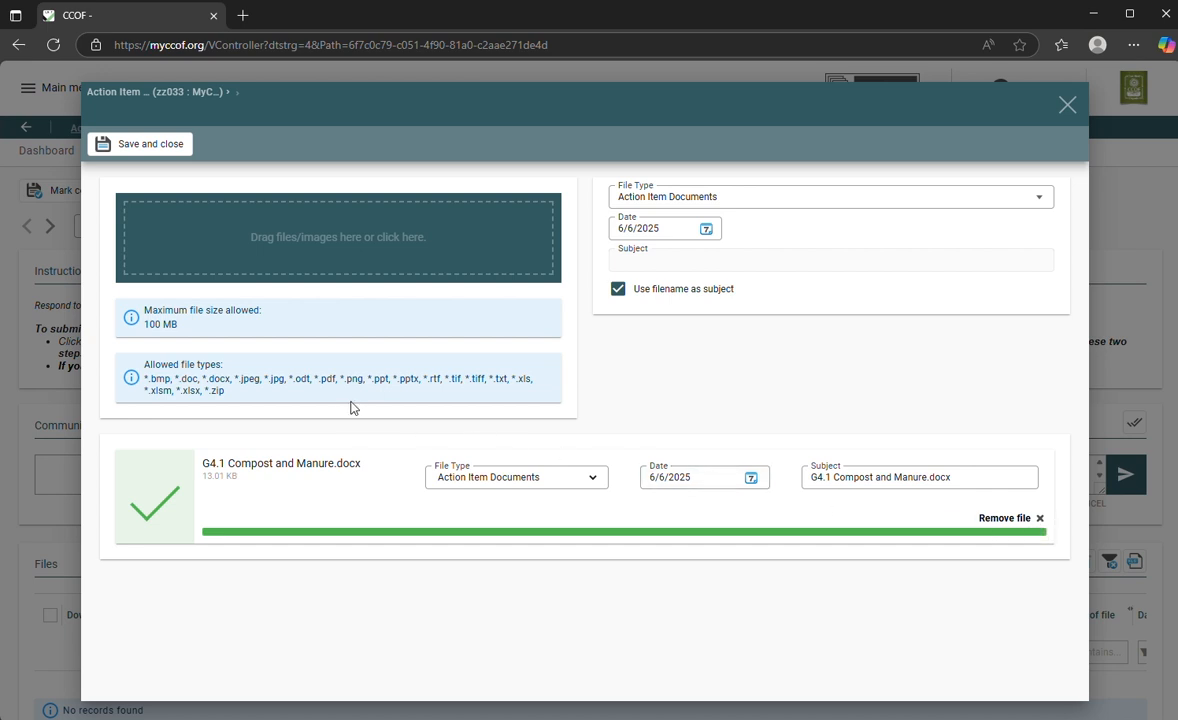
Step: Save the uploaded file and mark the compost finding 871496-25 complete
click(136, 148)
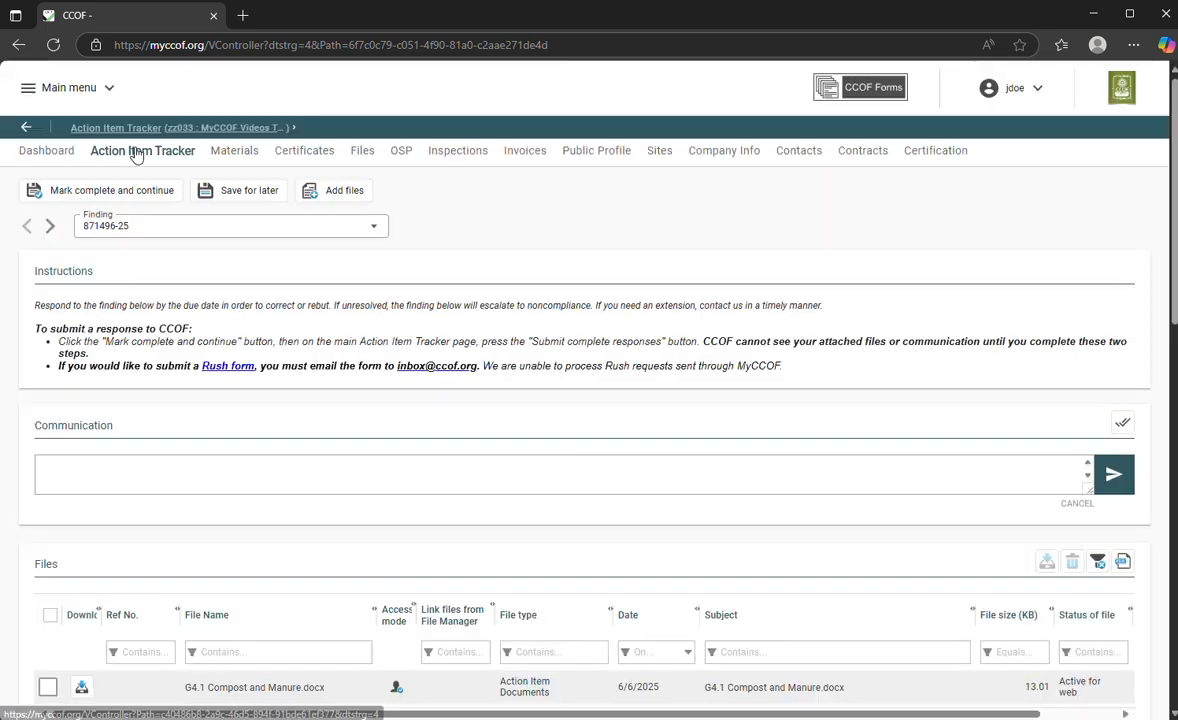
scroll(360, 310, down, 2)
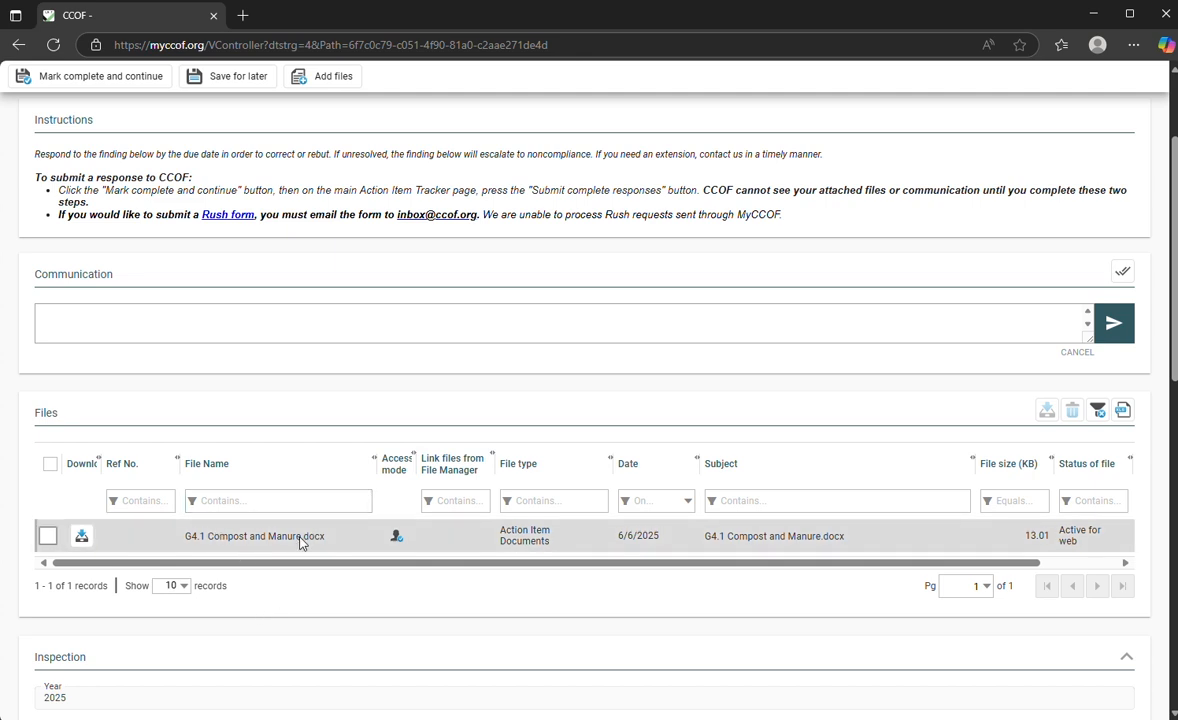
scroll(300, 541, up, 3)
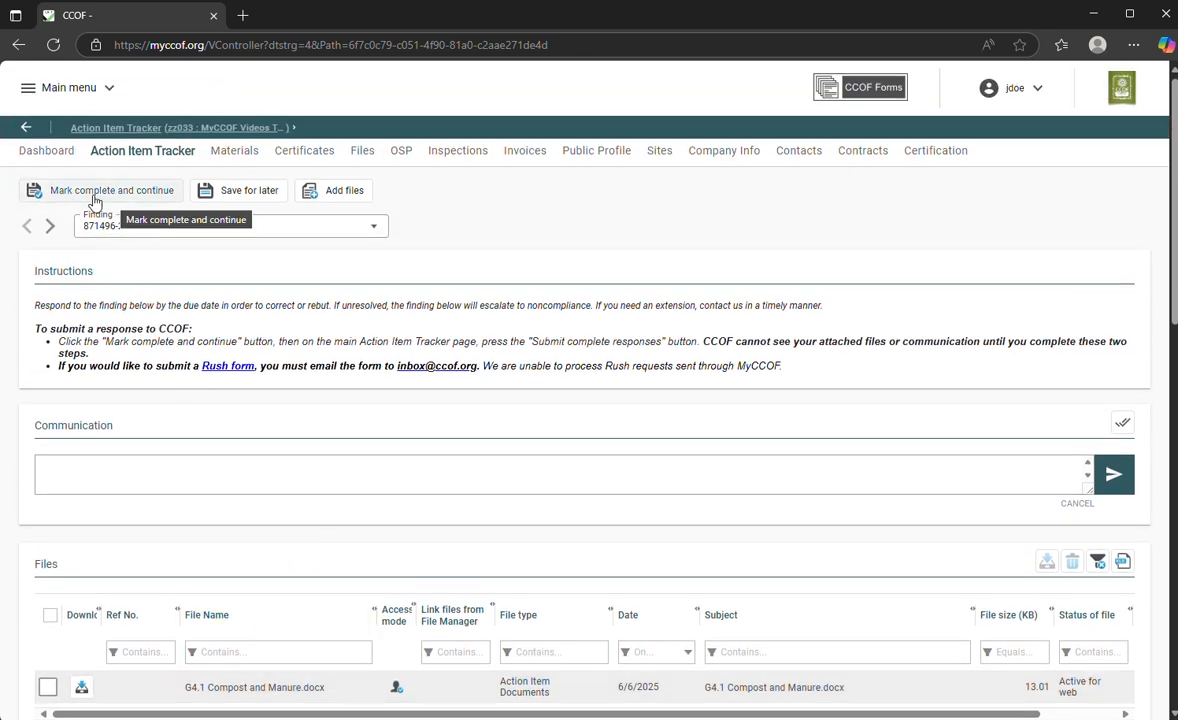
click(133, 193)
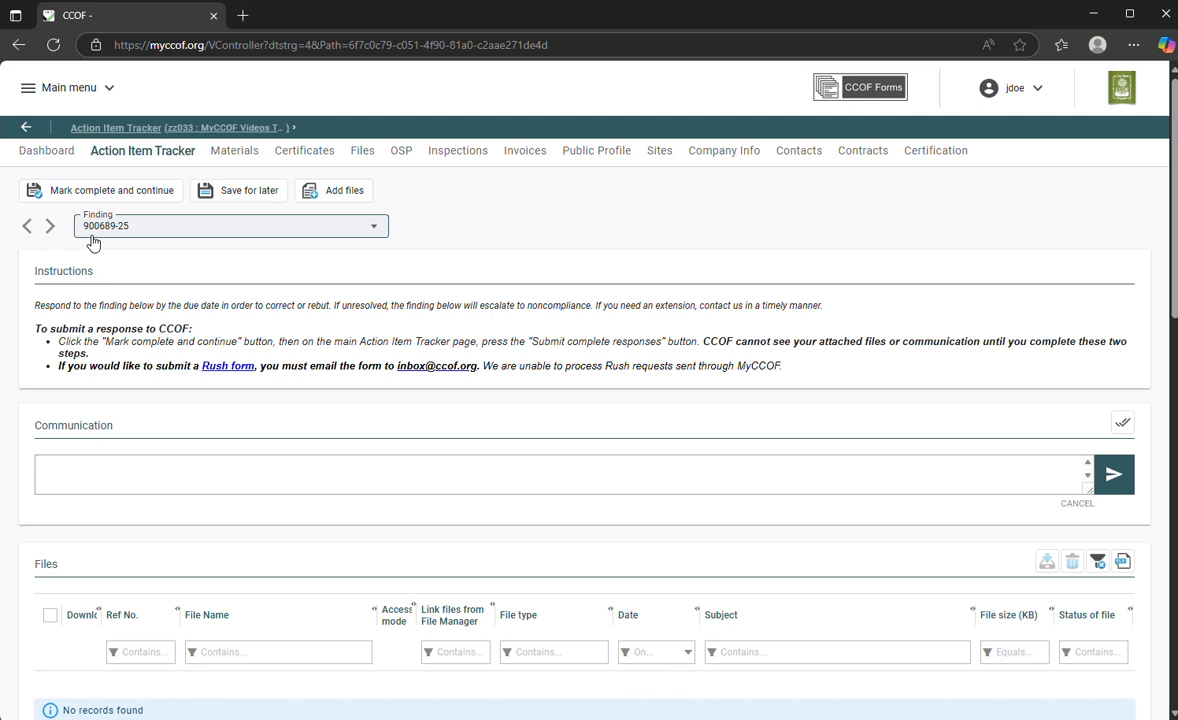
Step: Advance to finding 900692-25 and mark it complete, returning to the tracker
click(173, 461)
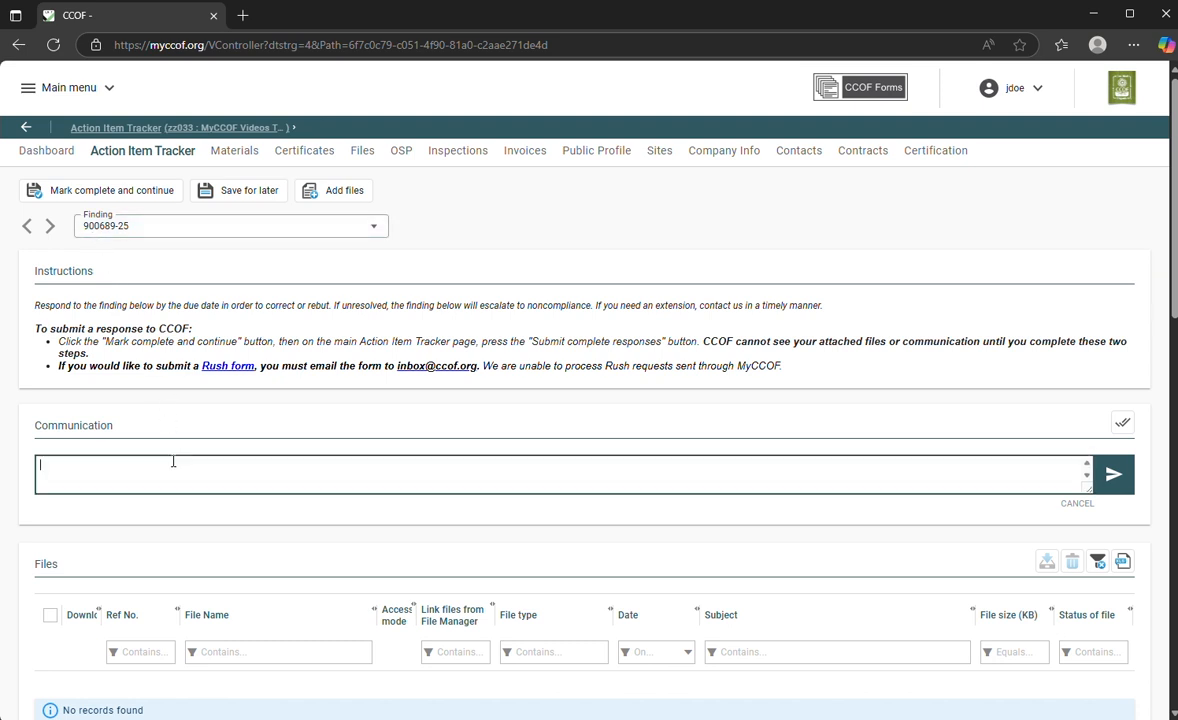
click(50, 226)
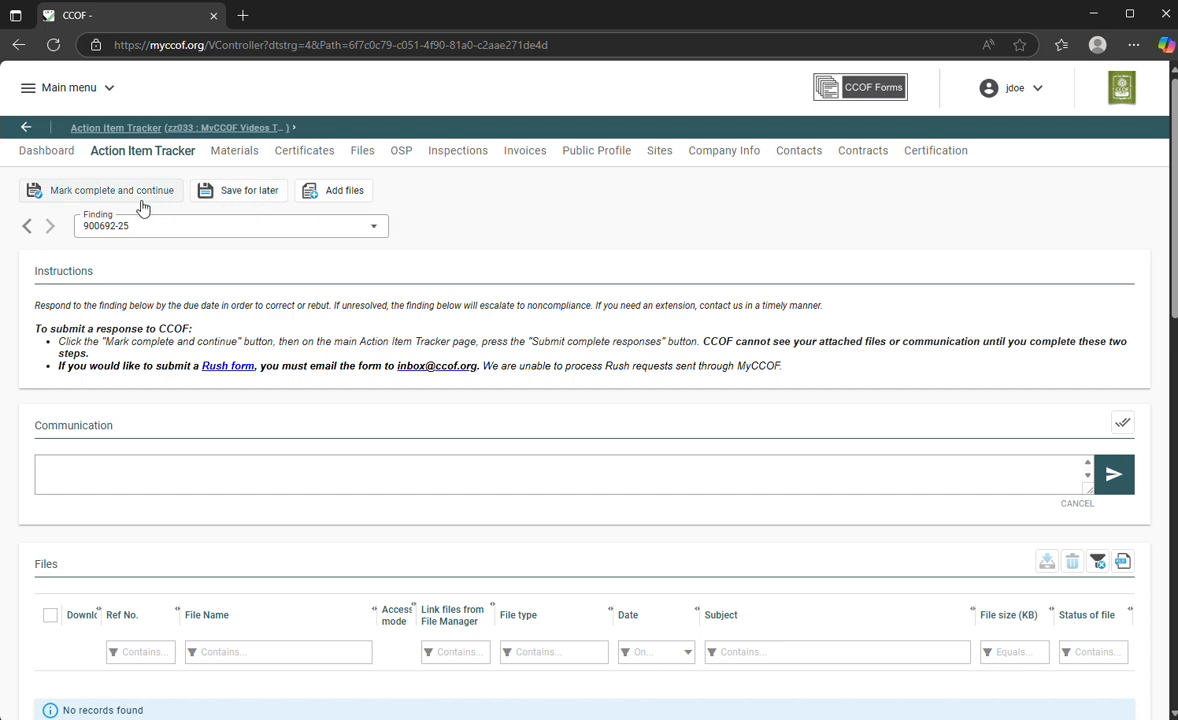
click(106, 200)
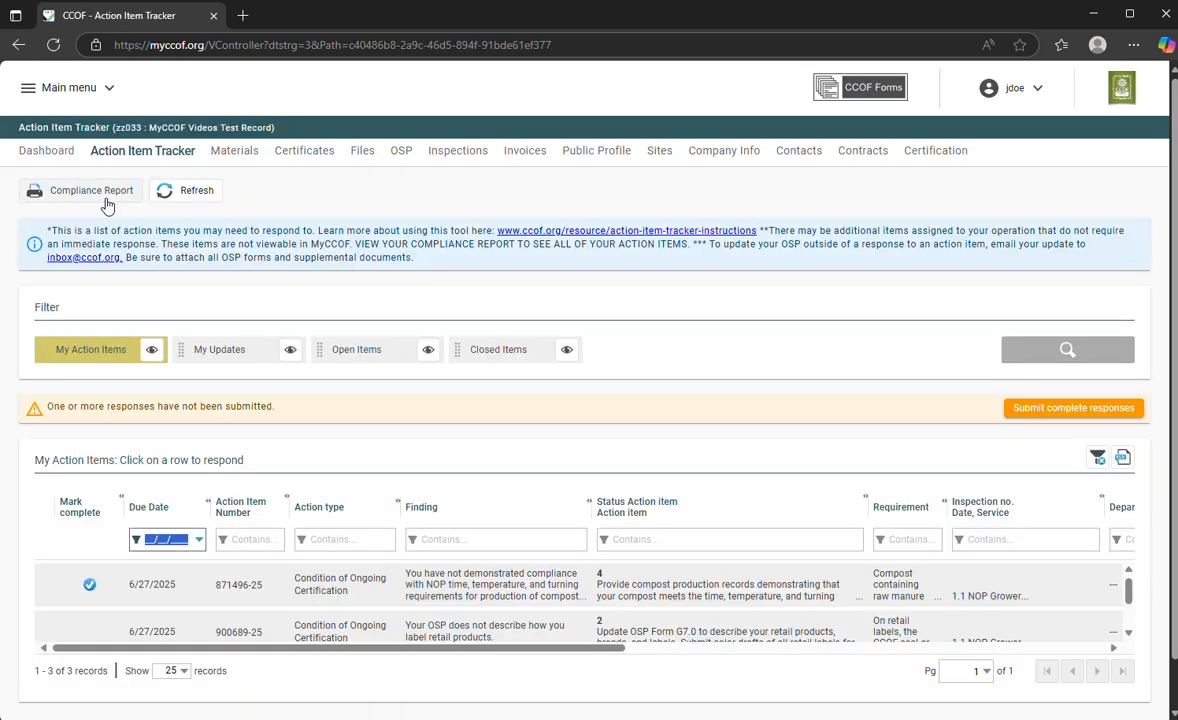
Step: Reopen 871496-25, save it, and mark findings 900689-25 and 900692-25 complete
click(366, 586)
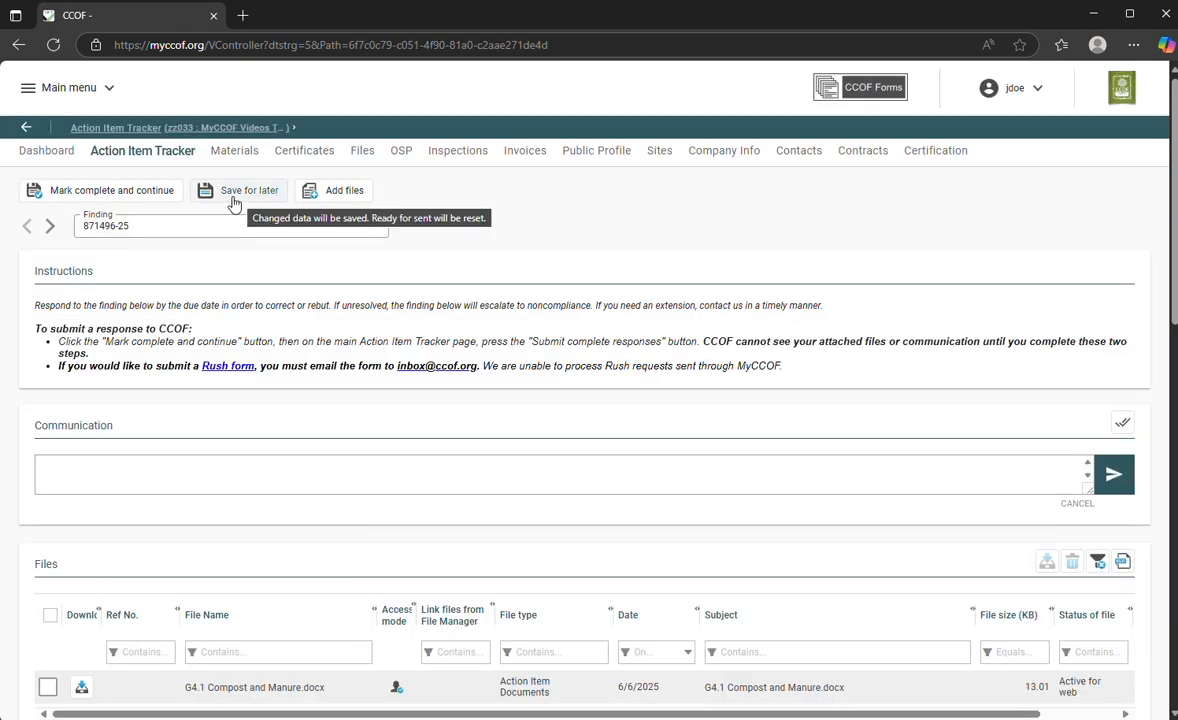
click(232, 200)
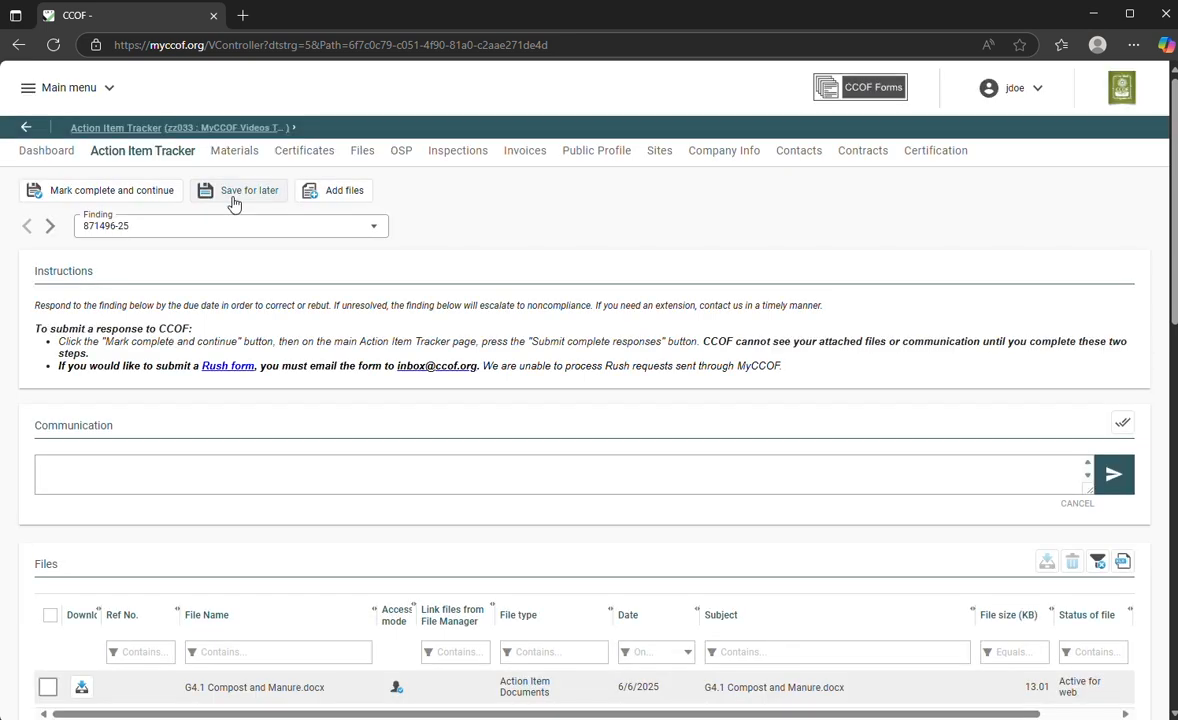
click(146, 193)
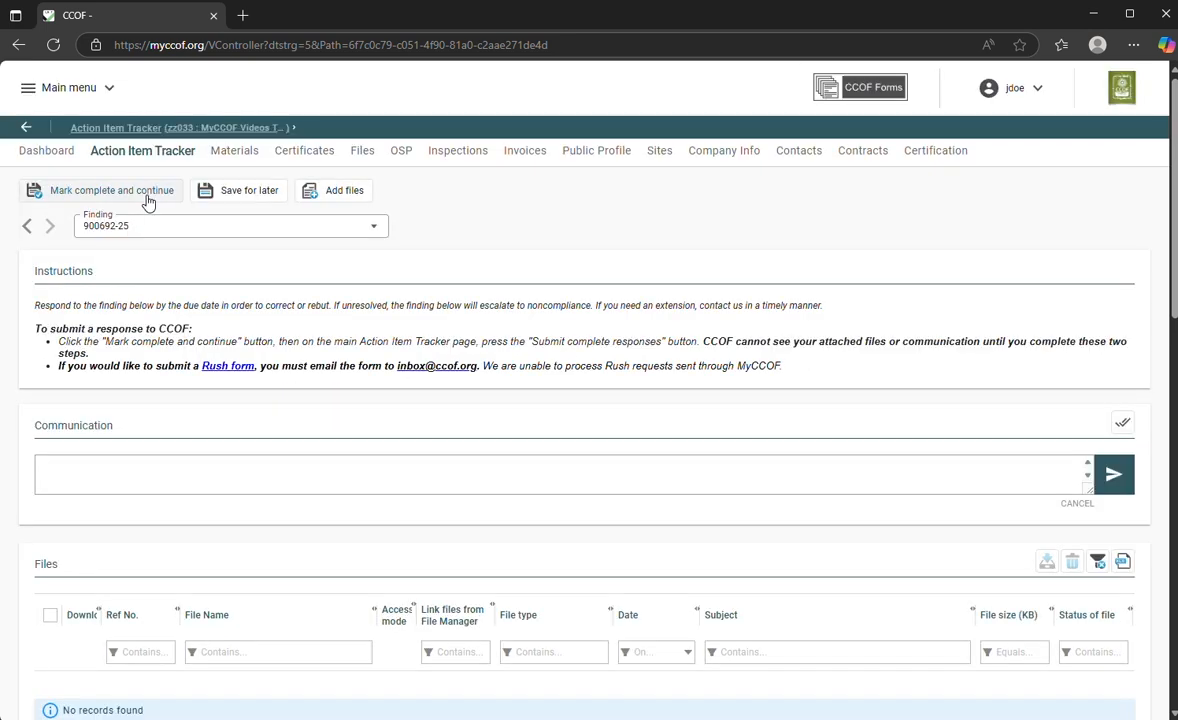
click(146, 196)
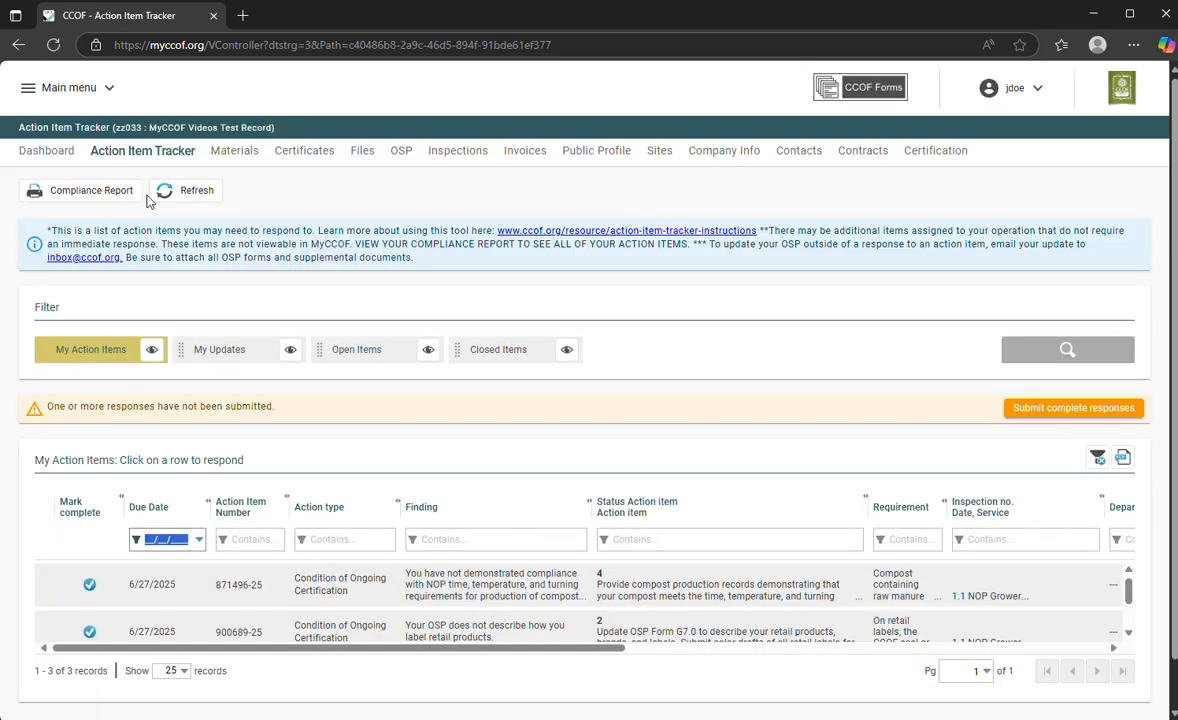
scroll(368, 294, down, 1)
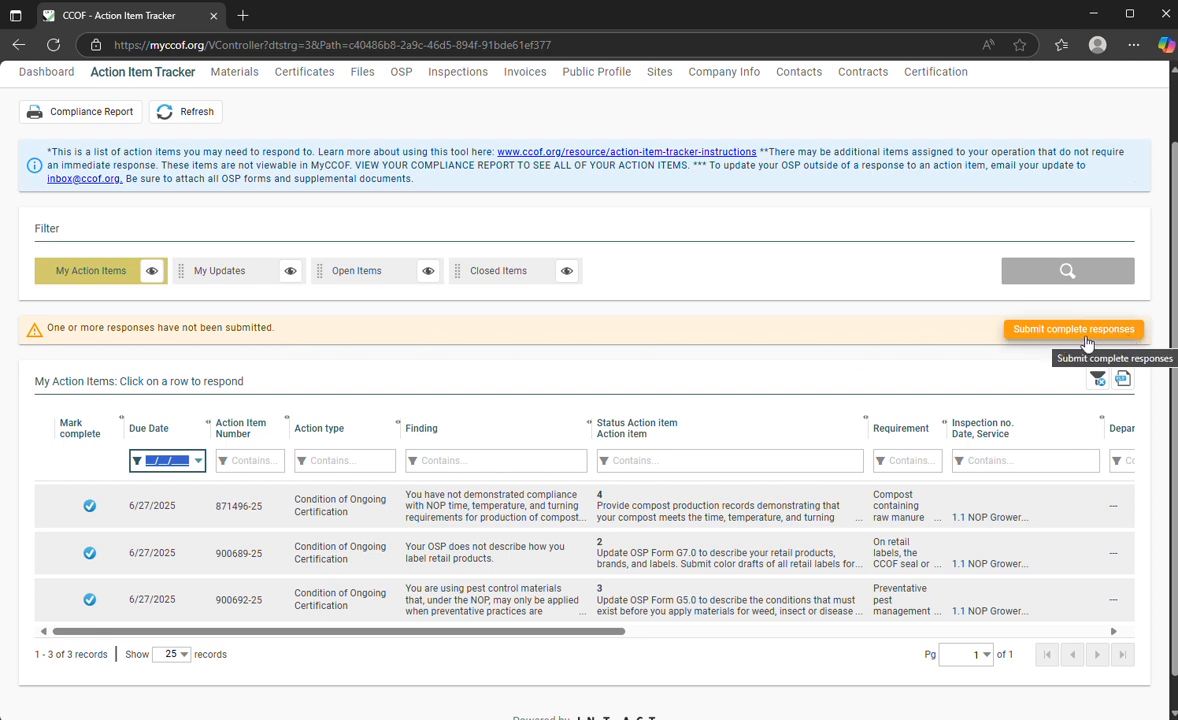
Step: Submit the three completed responses to CCOF and confirm with OK
click(1027, 340)
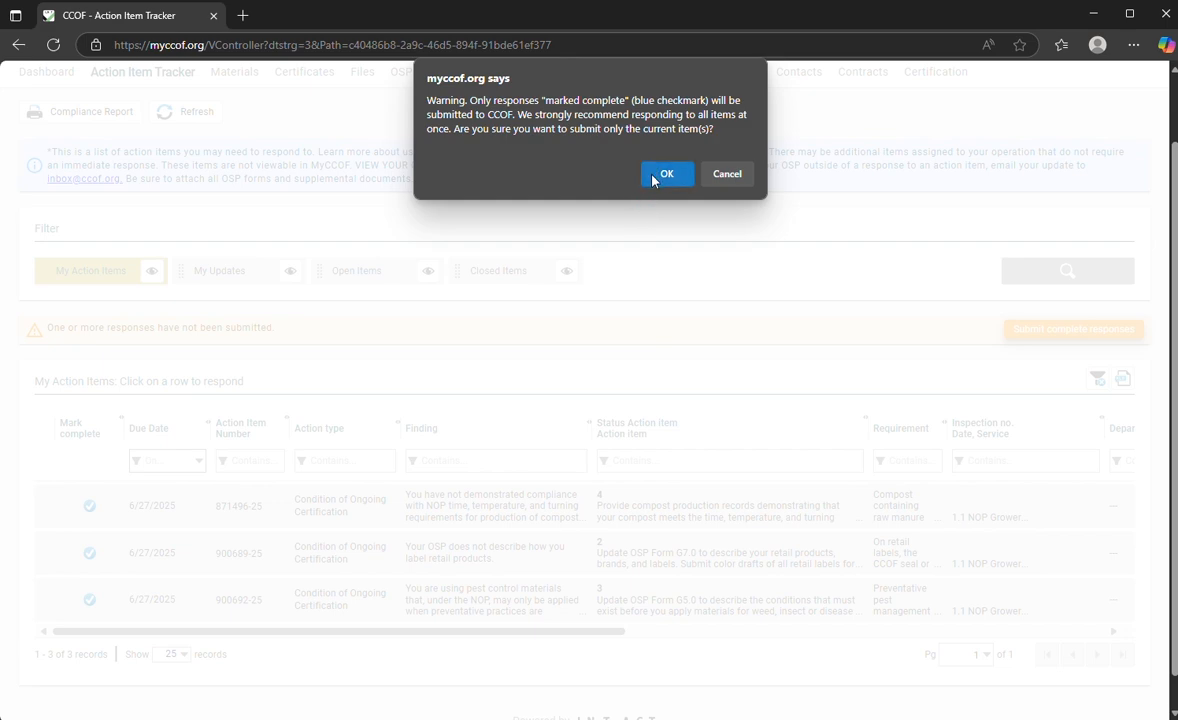
click(660, 172)
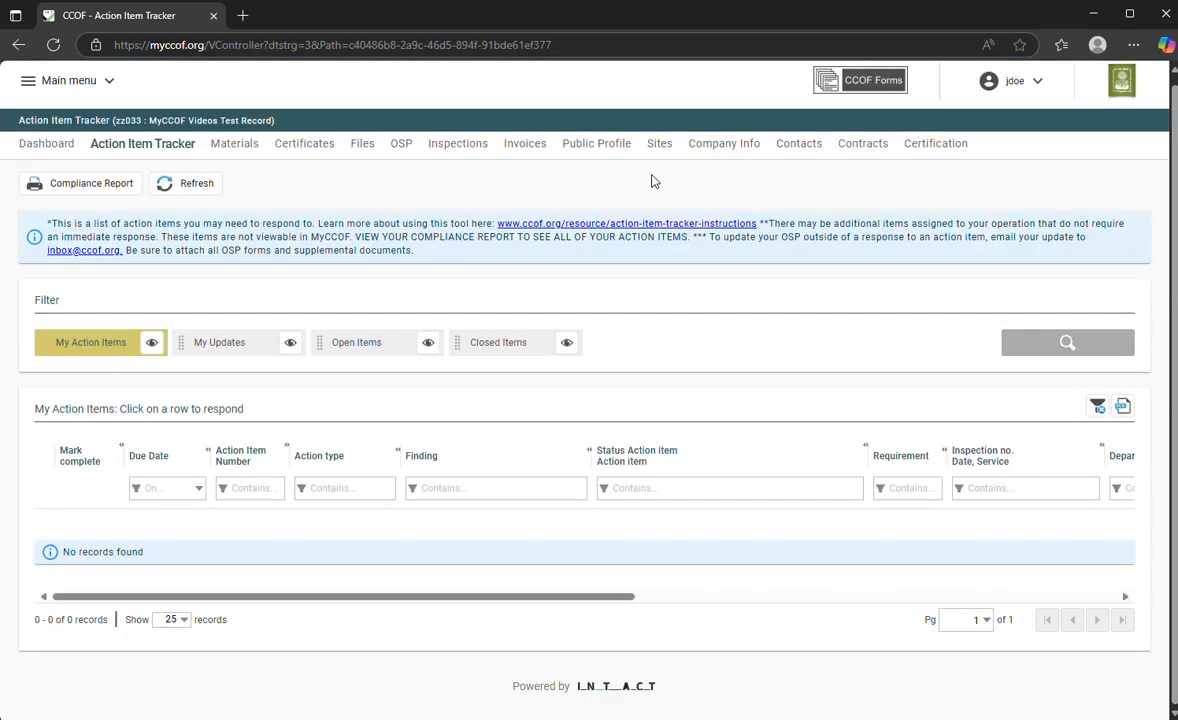